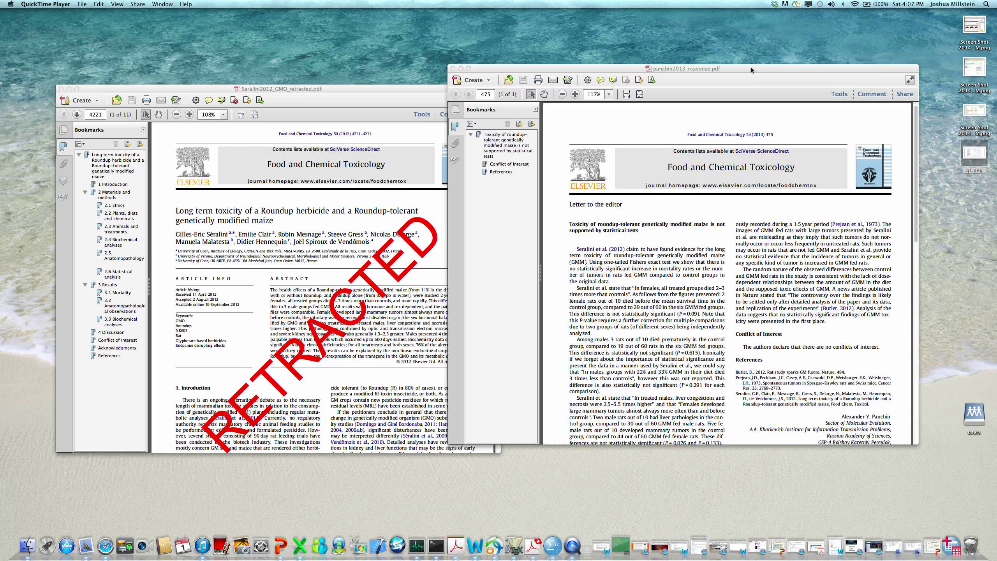
Move the response letter's window clear of the retracted GMO paper and bring the retracted paper to the front
left_click_drag(751, 67, 774, 78)
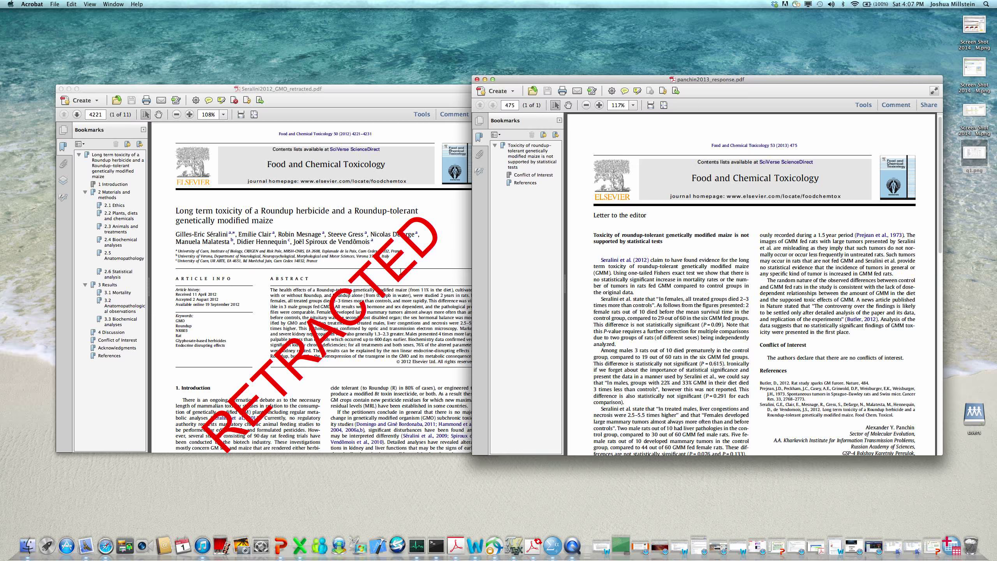
left_click(397, 306)
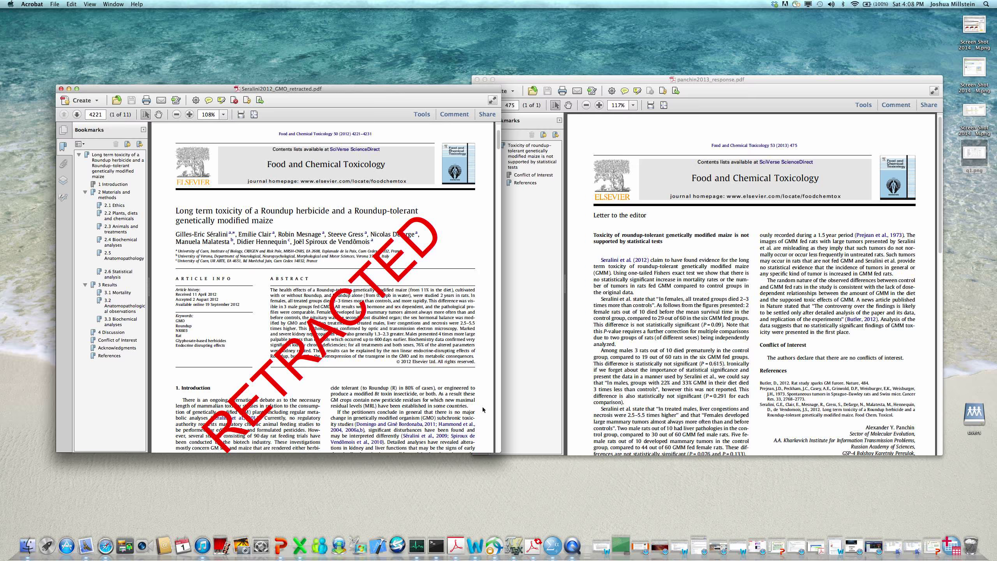
Open GMO_female_data.xlsx from the retracted folder in Finder and minimize the Finder window
left_click(22, 548)
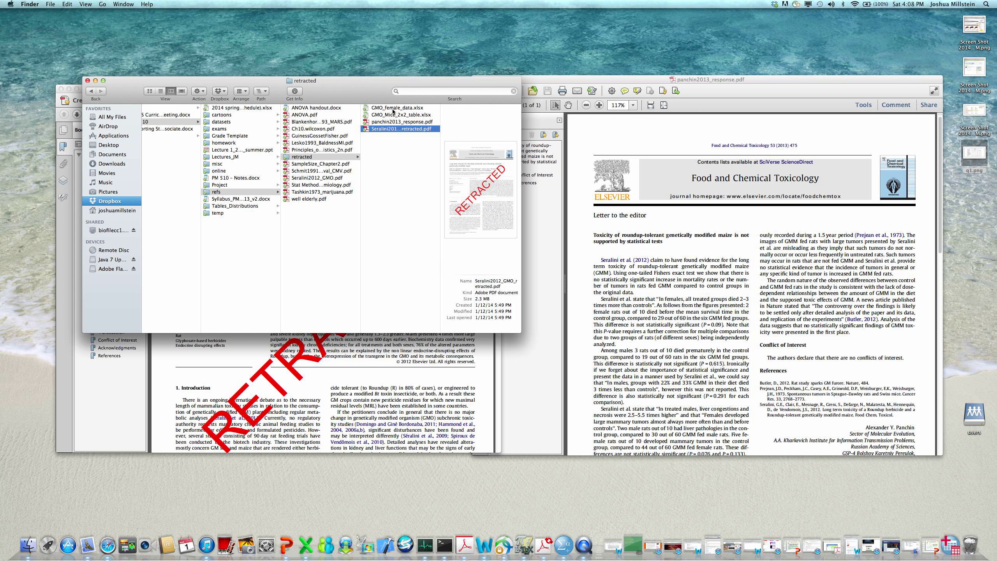
double_click(394, 109)
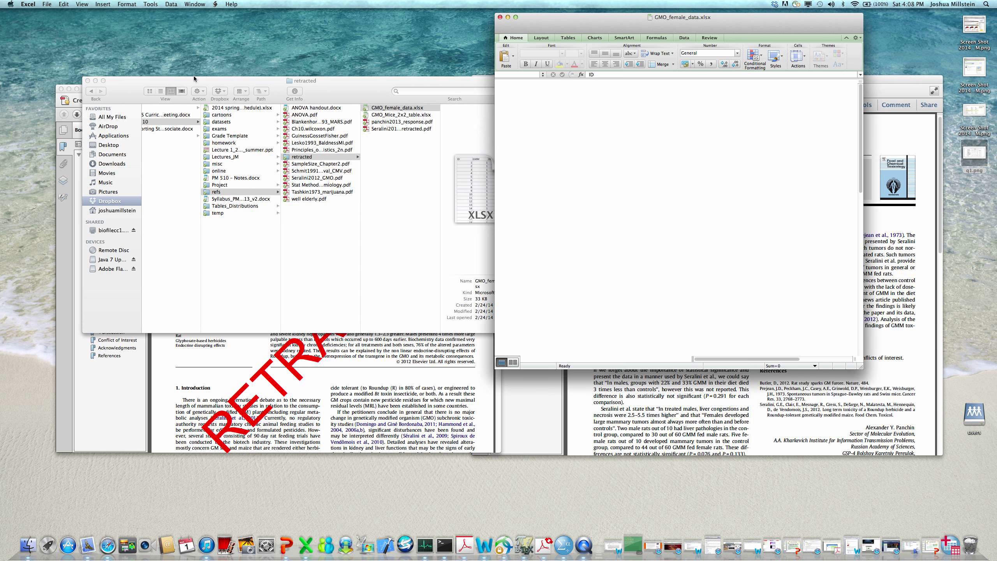
left_click(193, 78)
left_click_drag(131, 82, 127, 165)
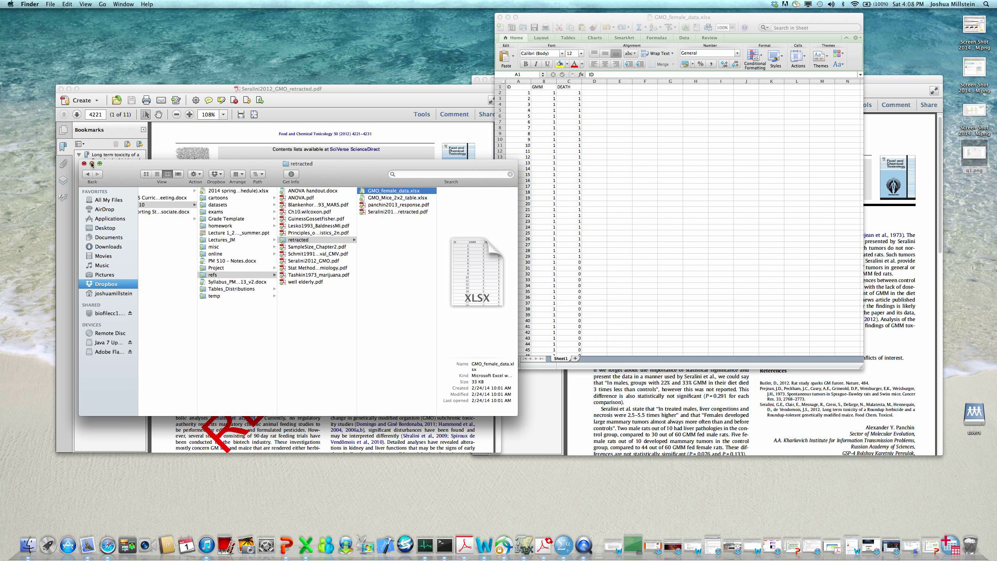
left_click(92, 164)
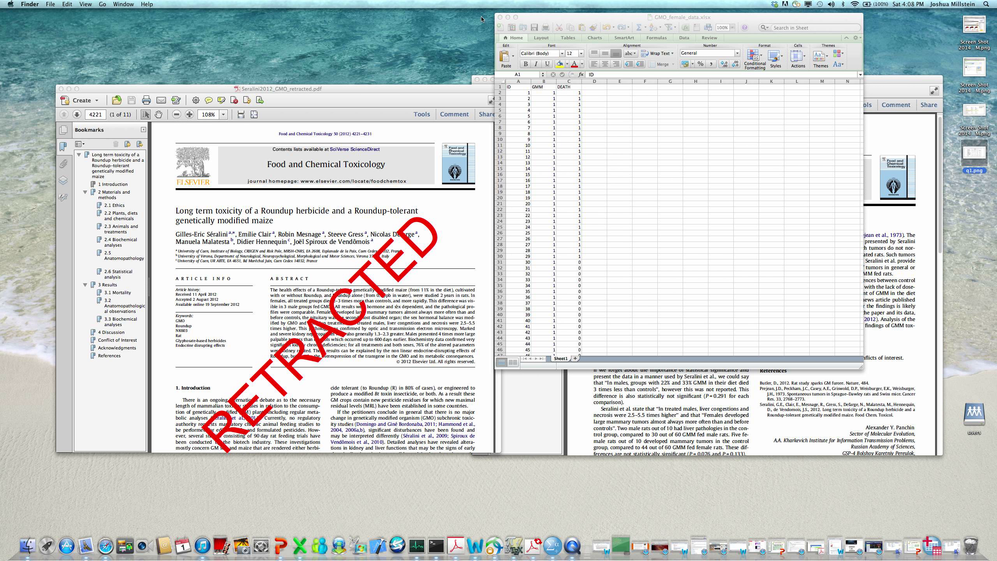
Restore the Finder window, open GMO_Mice_2x2_table.xlsx and show its Females sheet
left_click(954, 546)
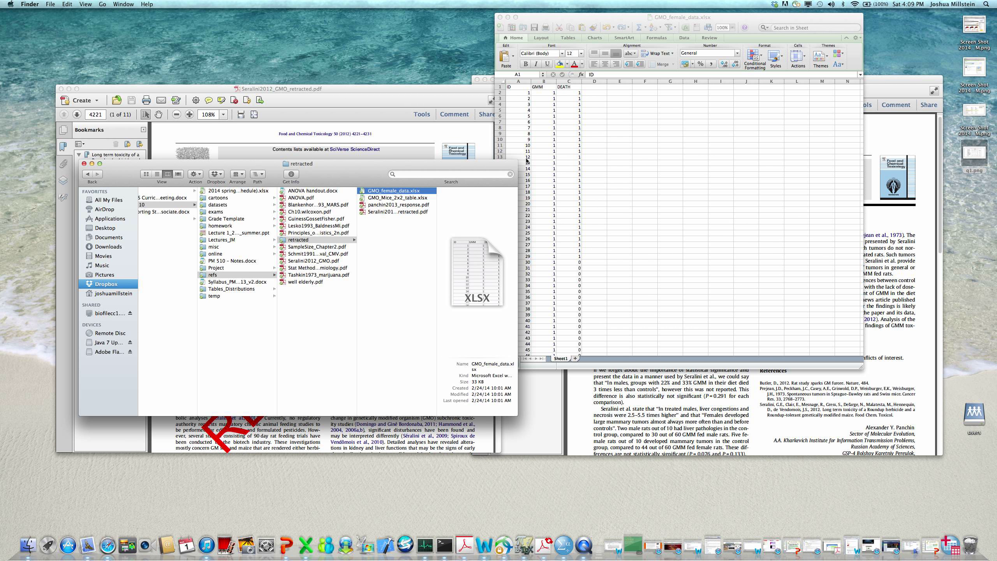
scroll(544, 232, "down", 3)
double_click(388, 198)
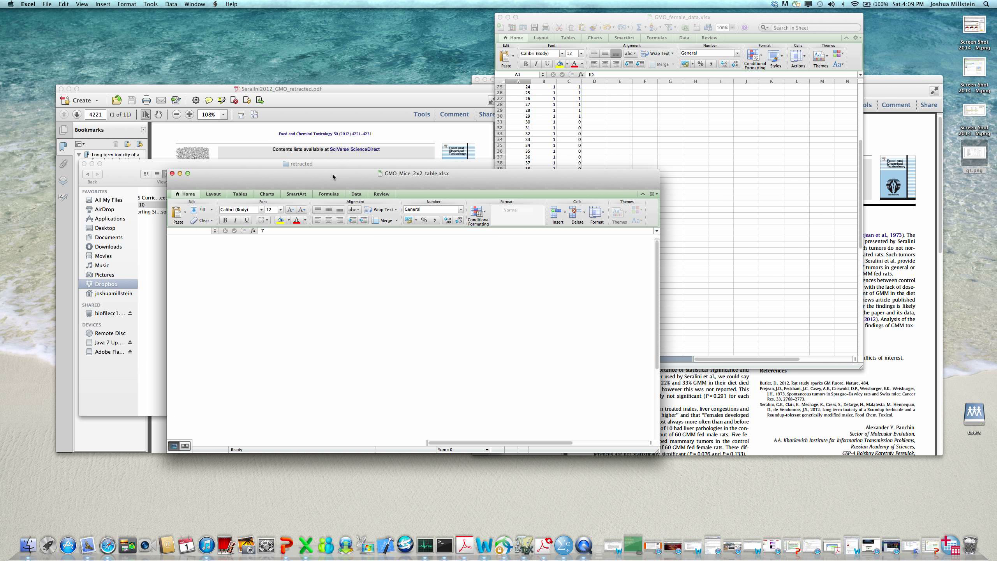
left_click_drag(336, 172, 349, 109)
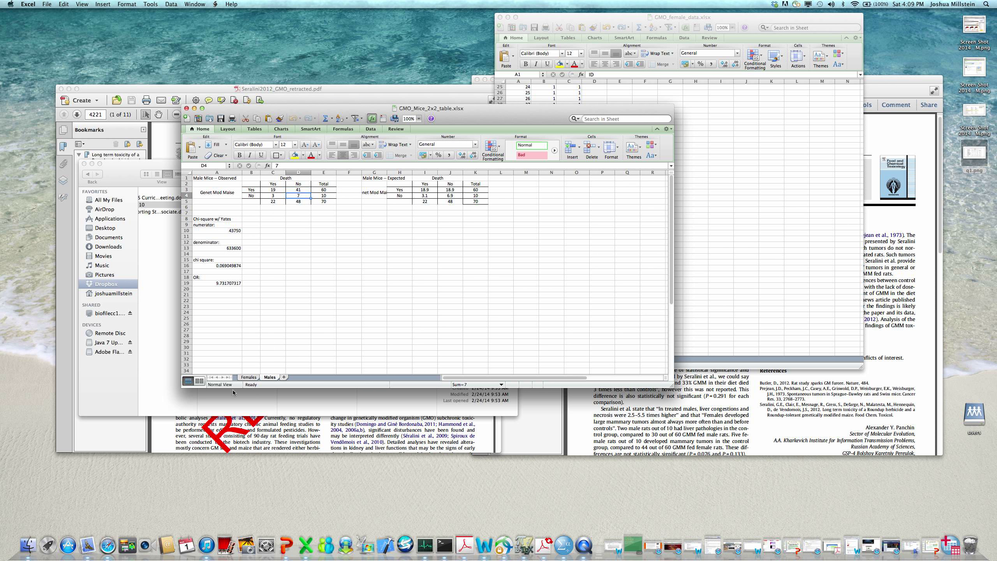
left_click(249, 377)
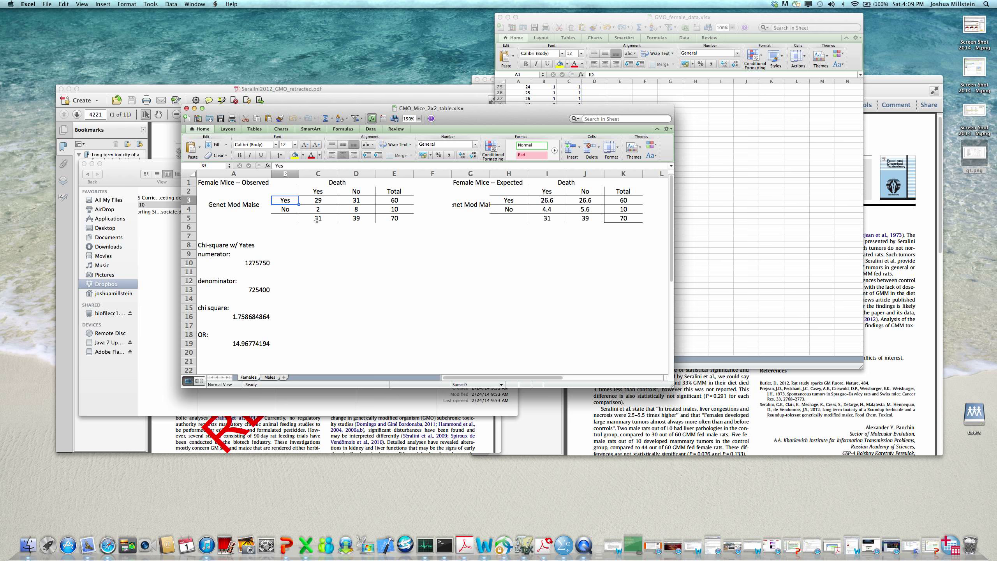
left_click_drag(358, 108, 283, 164)
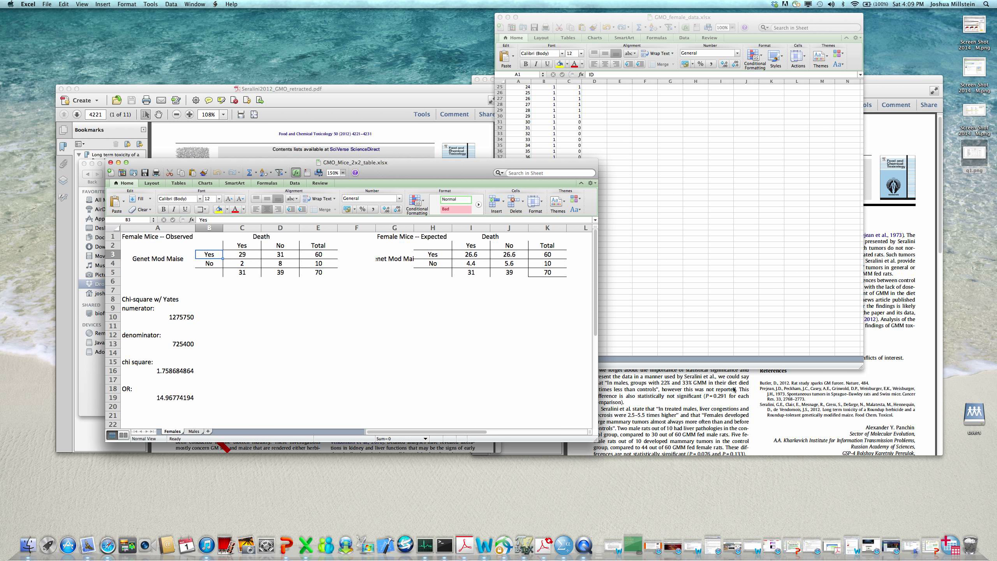
Examine the ID, GMM and DEATH columns of GMO_female_data.xlsx through the last record, alongside the response letter
left_click(724, 378)
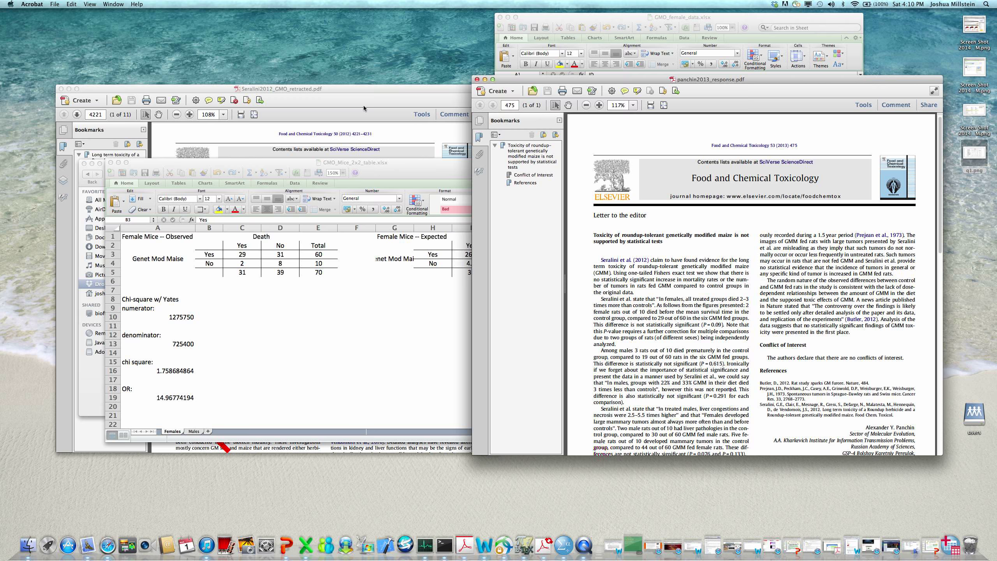
left_click(529, 41)
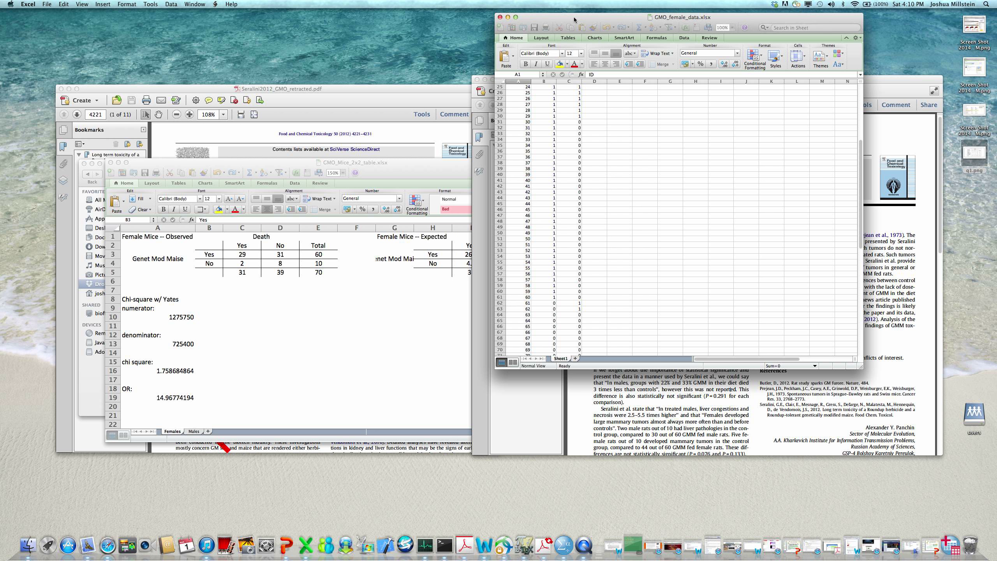
scroll(548, 148, "up", 8)
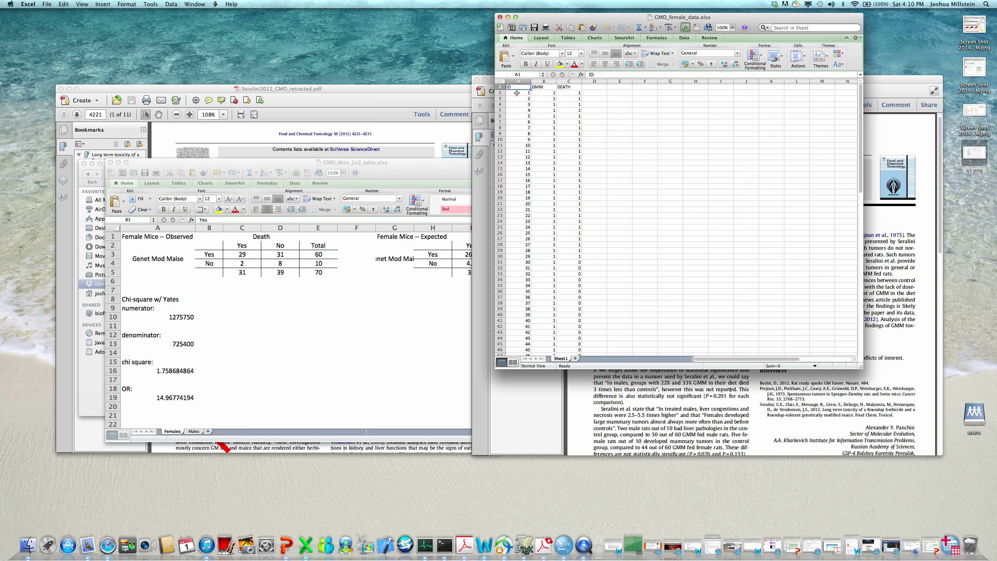
scroll(520, 206, "down", 4)
scroll(520, 207, "down", 5)
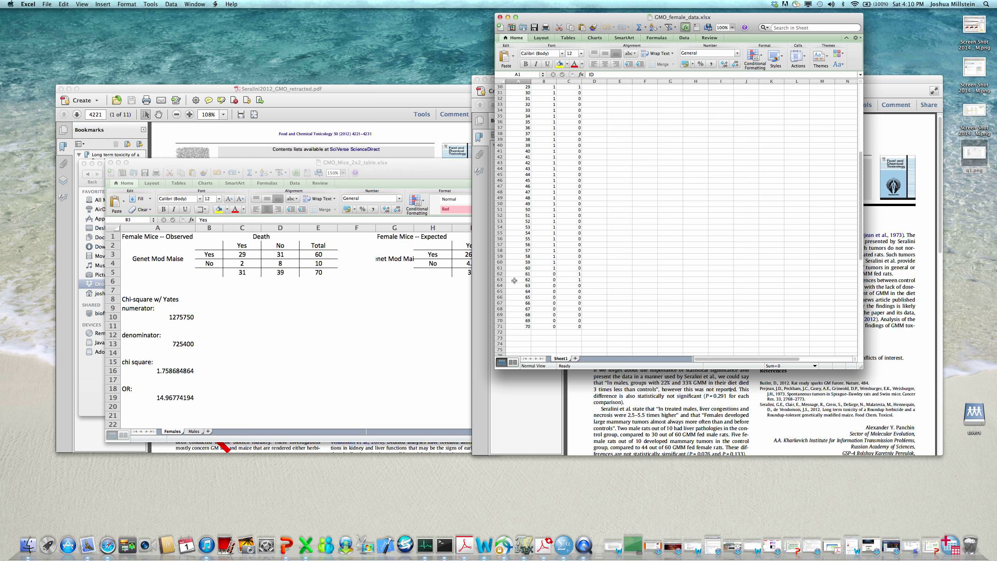
scroll(546, 204, "up", 10)
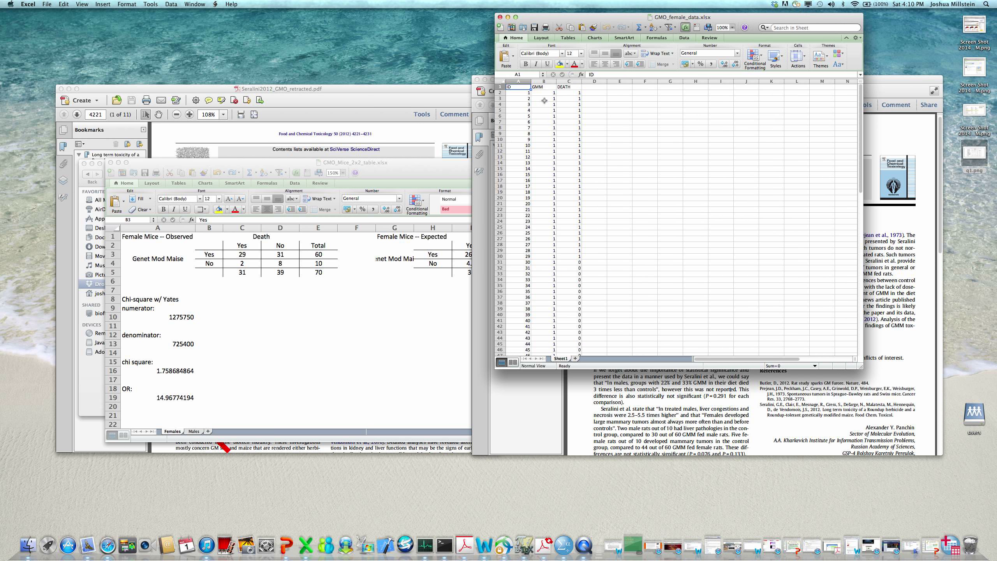
scroll(540, 266, "down", 8)
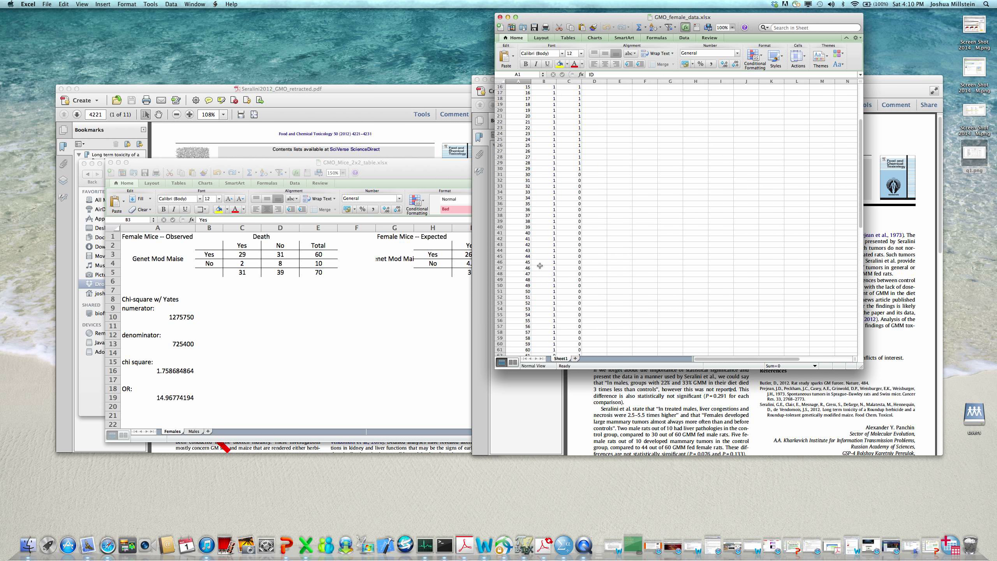
scroll(539, 266, "down", 1)
scroll(562, 147, "up", 9)
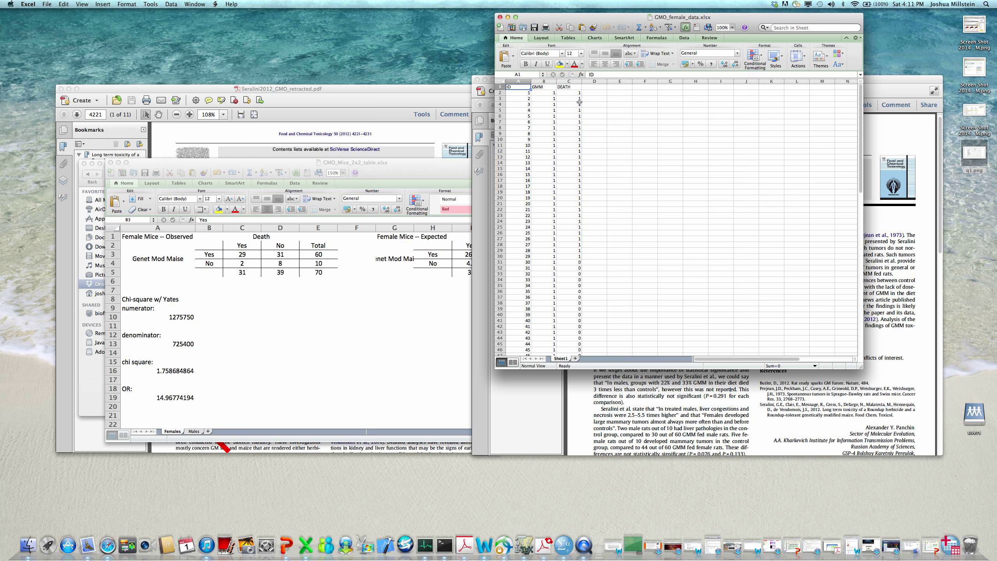
scroll(573, 196, "down", 6)
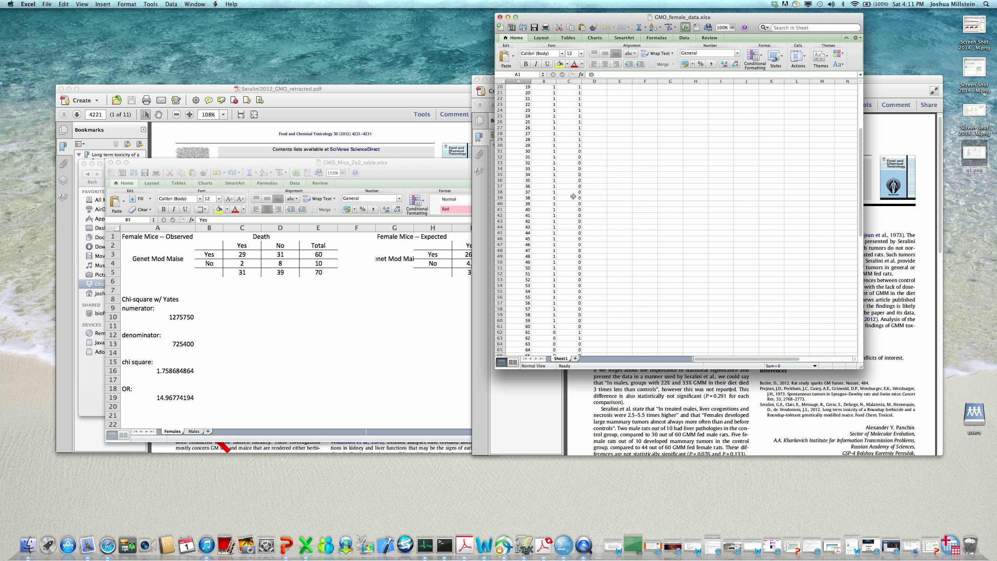
scroll(572, 261, "up", 2)
scroll(572, 261, "up", 5)
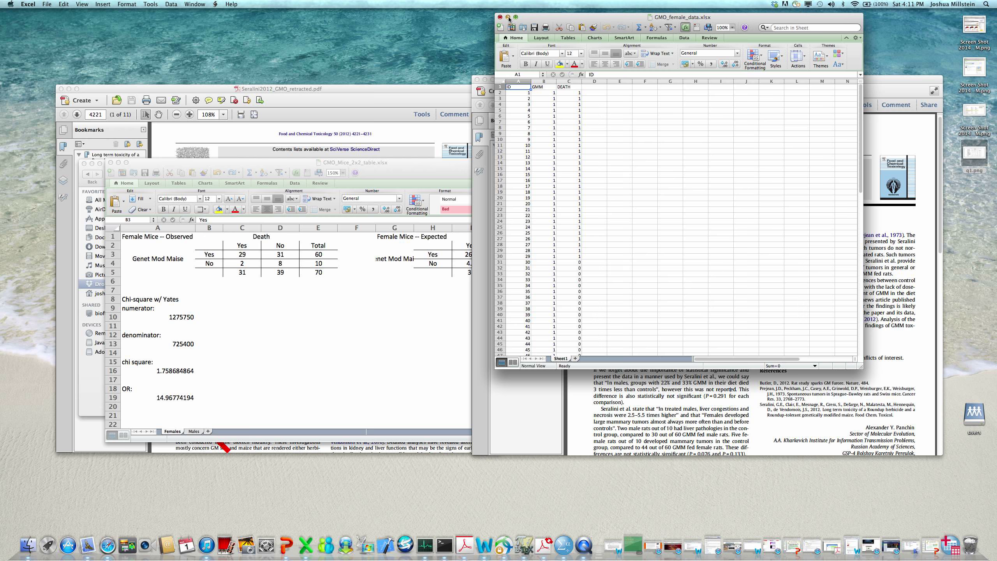
left_click(610, 446)
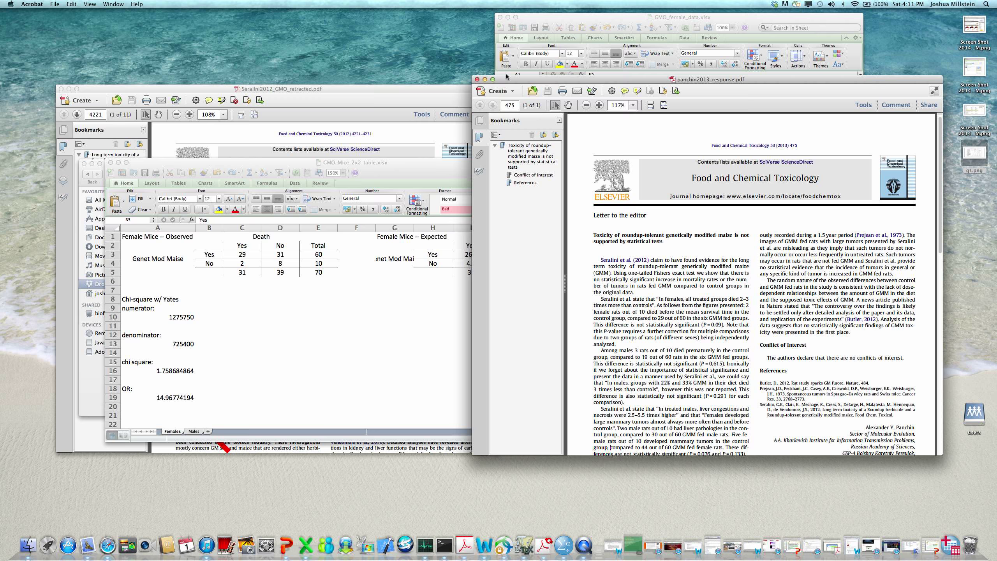
left_click(549, 18)
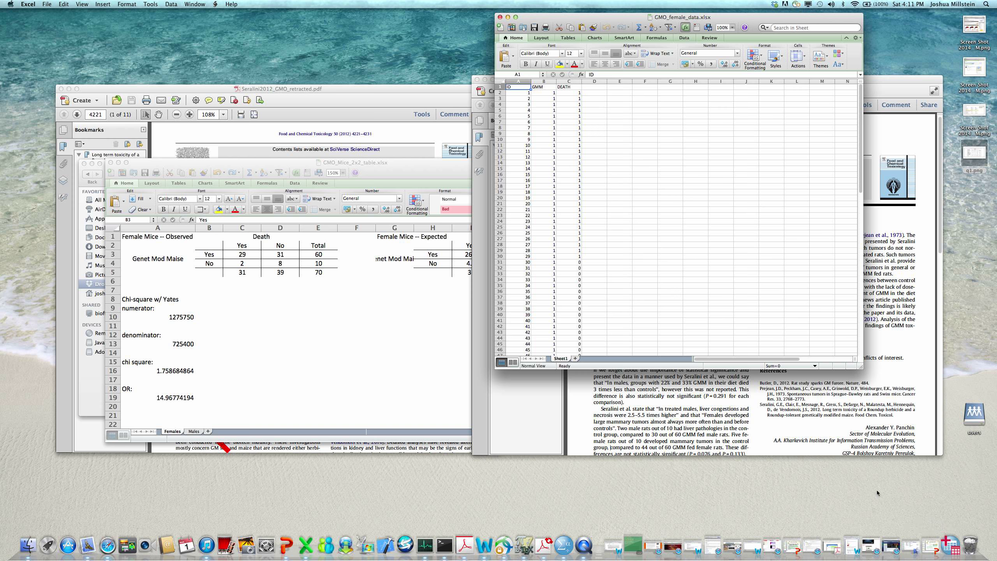
Switch to SPSS Statistics and bring up the Open Data dialog, placing it over the data editor
left_click(950, 545)
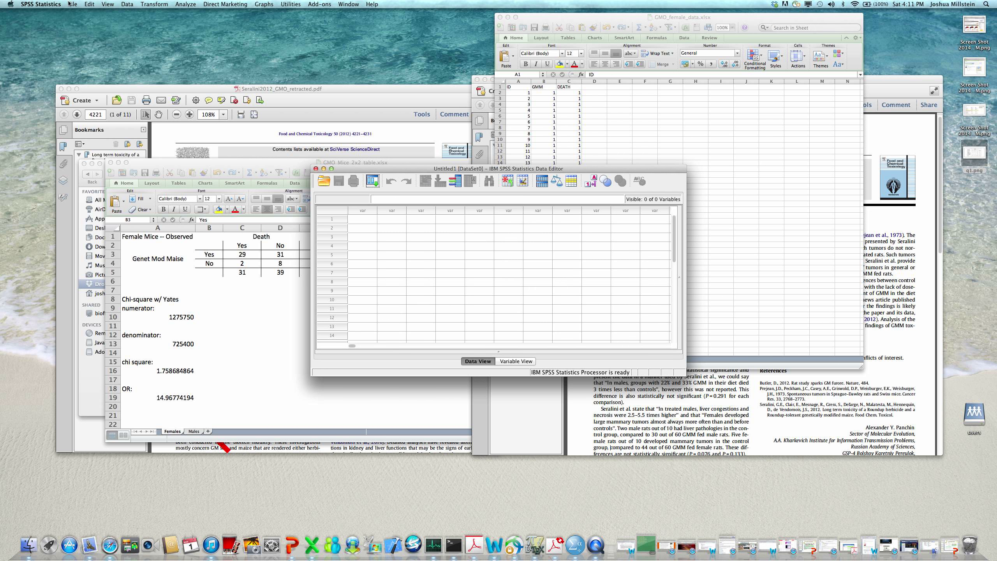
left_click(72, 4)
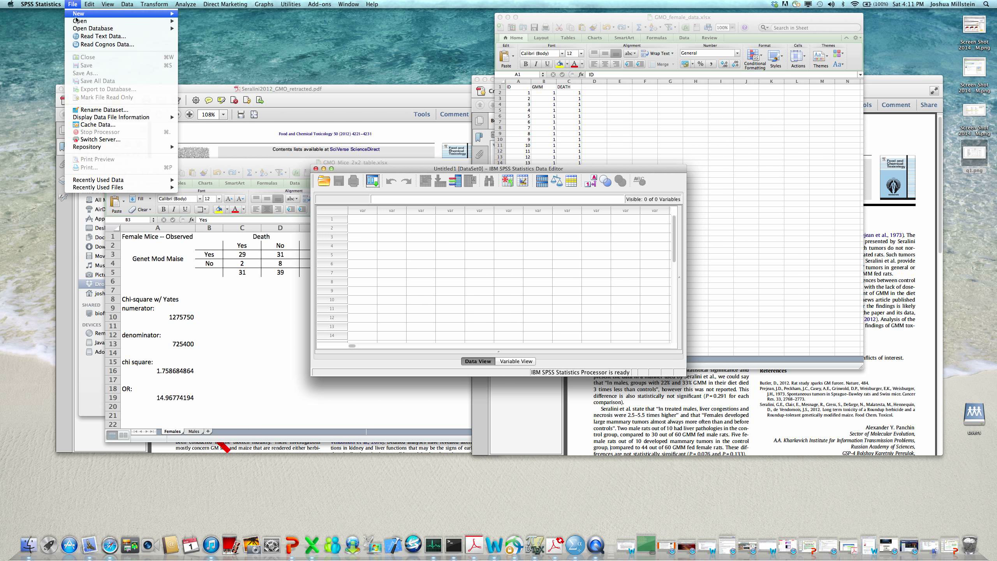
mouse_move(83, 21)
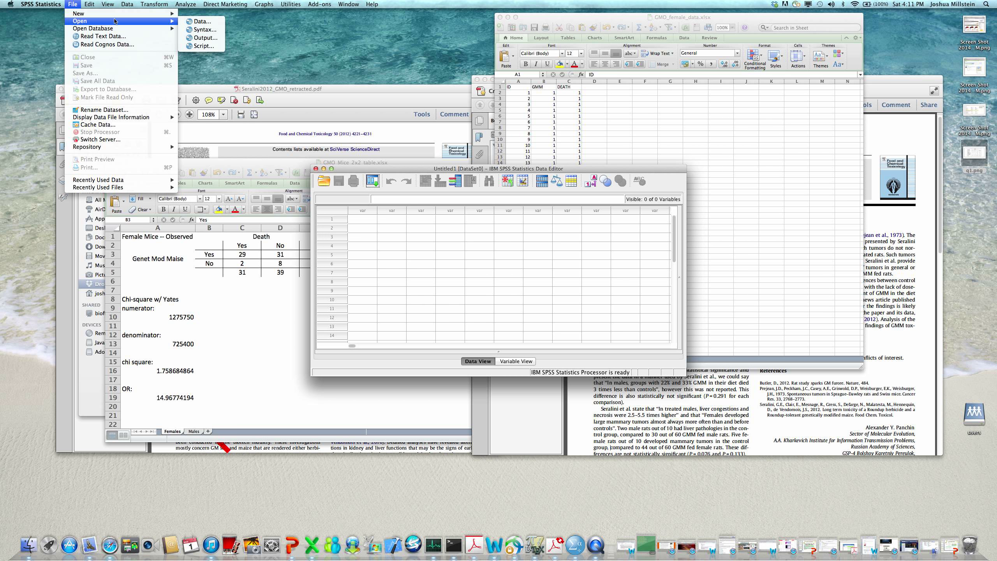
left_click(199, 22)
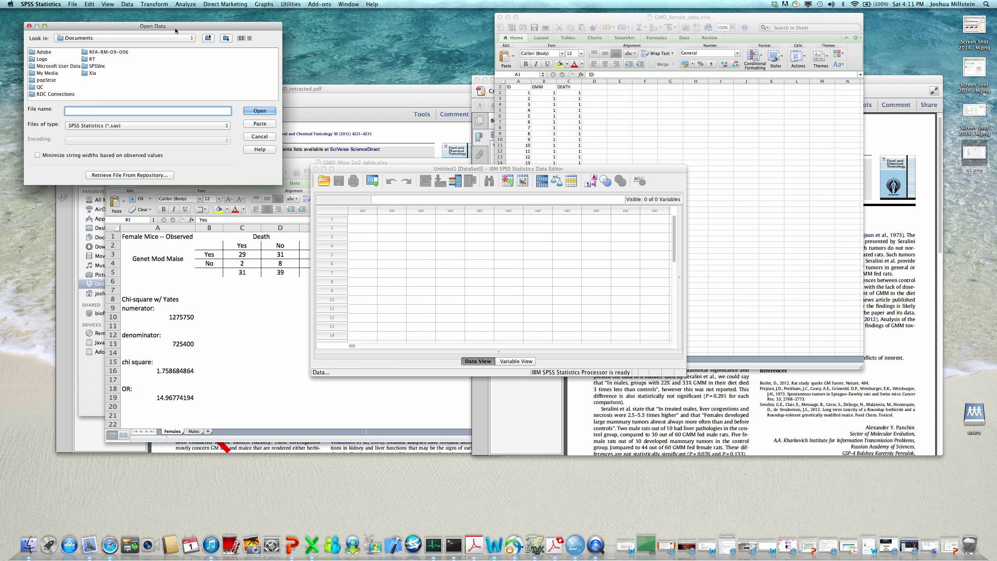
left_click_drag(175, 30, 428, 161)
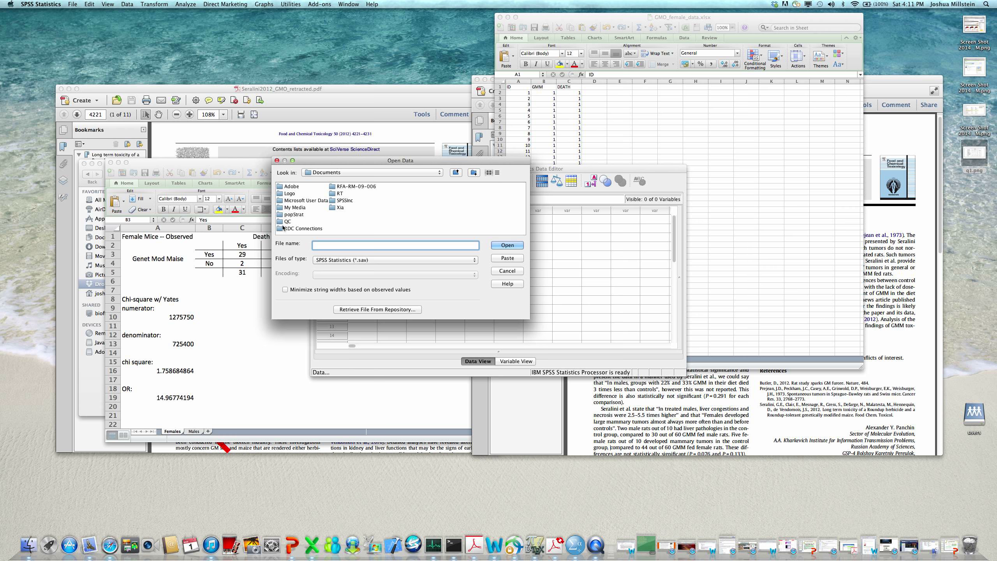
Browse from the home folder's Dropbox through teaching, pm510 and refs to the retracted folder
left_click(438, 173)
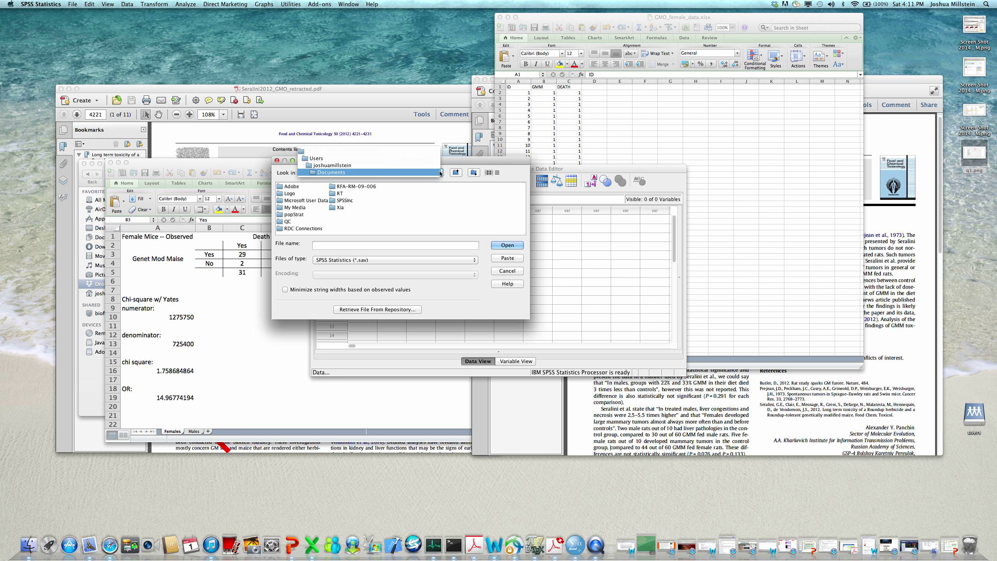
left_click(423, 168)
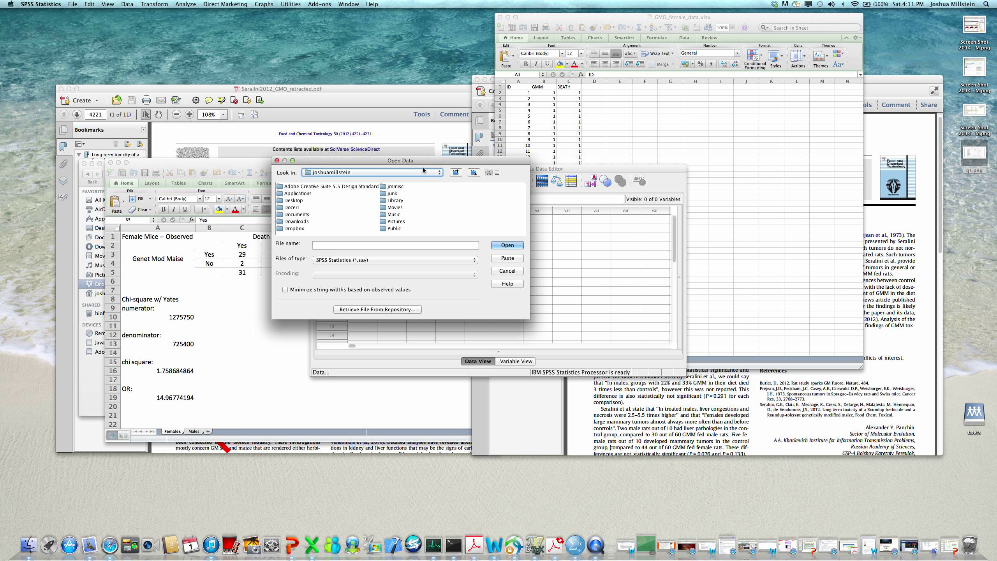
double_click(282, 229)
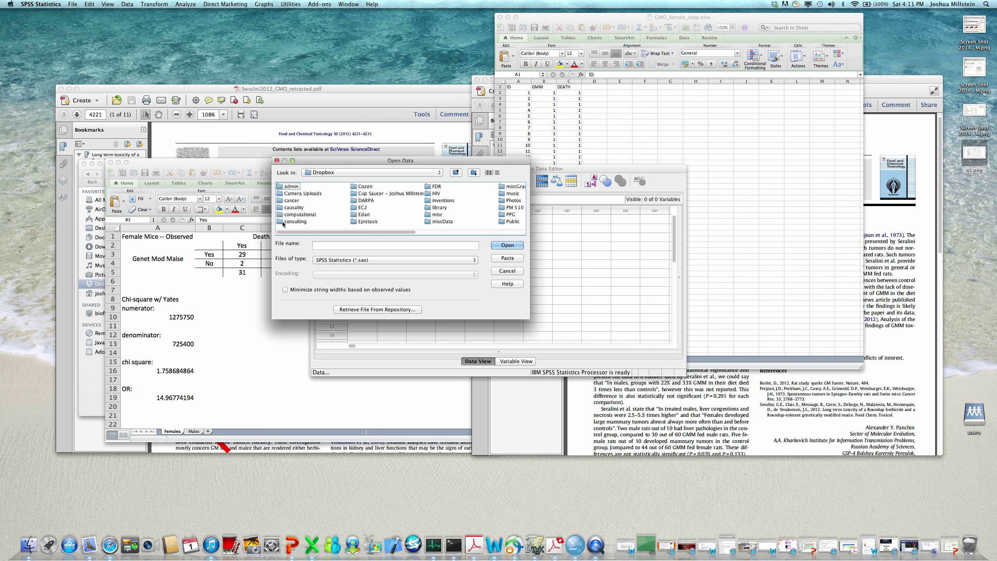
scroll(435, 202, "right", 5)
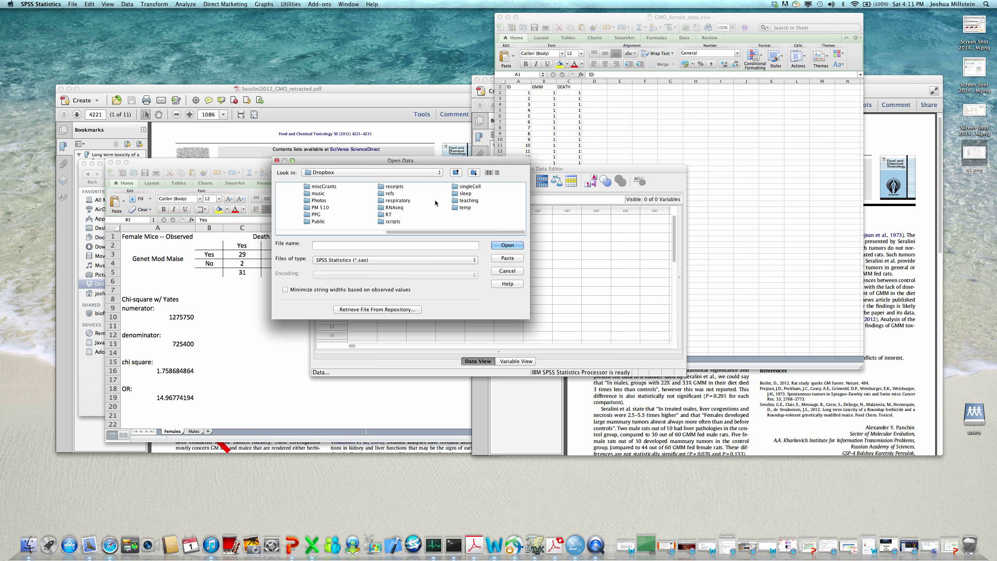
left_click(458, 201)
double_click(458, 201)
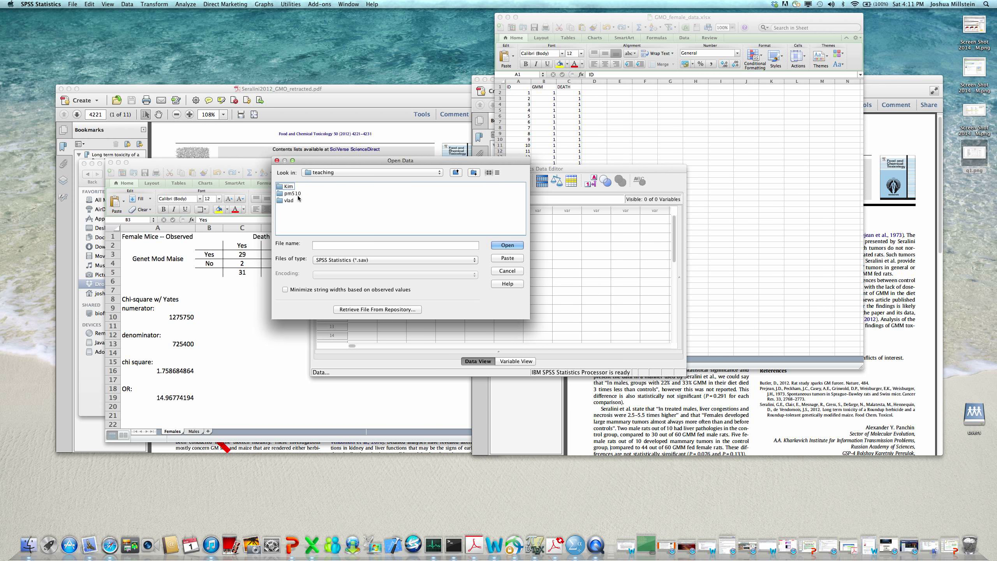
double_click(279, 197)
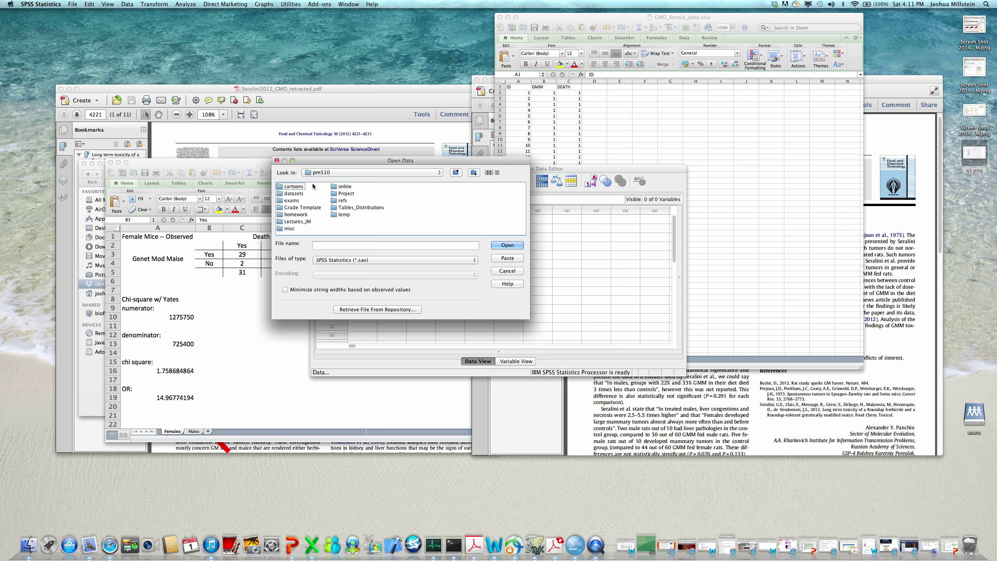
double_click(338, 201)
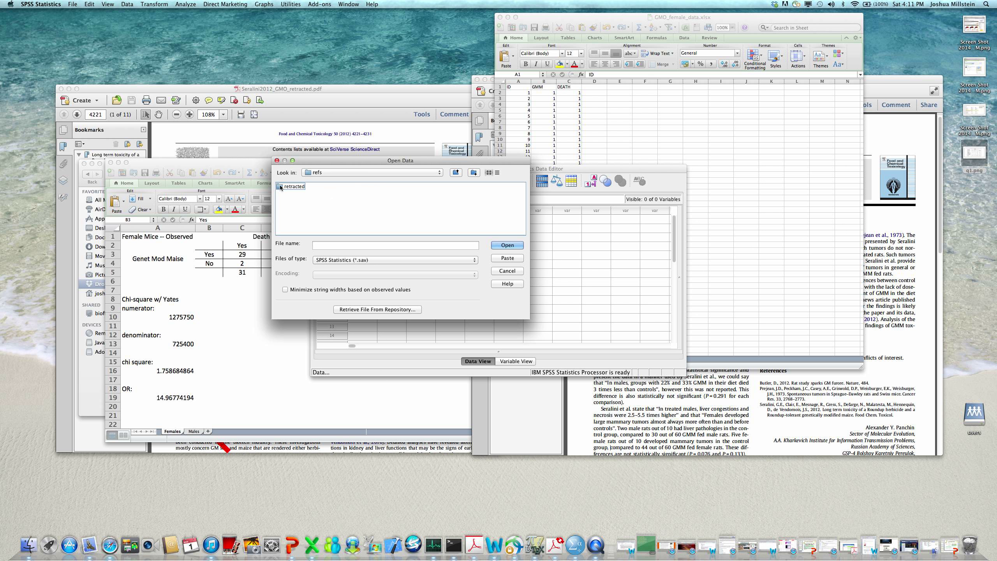
double_click(280, 186)
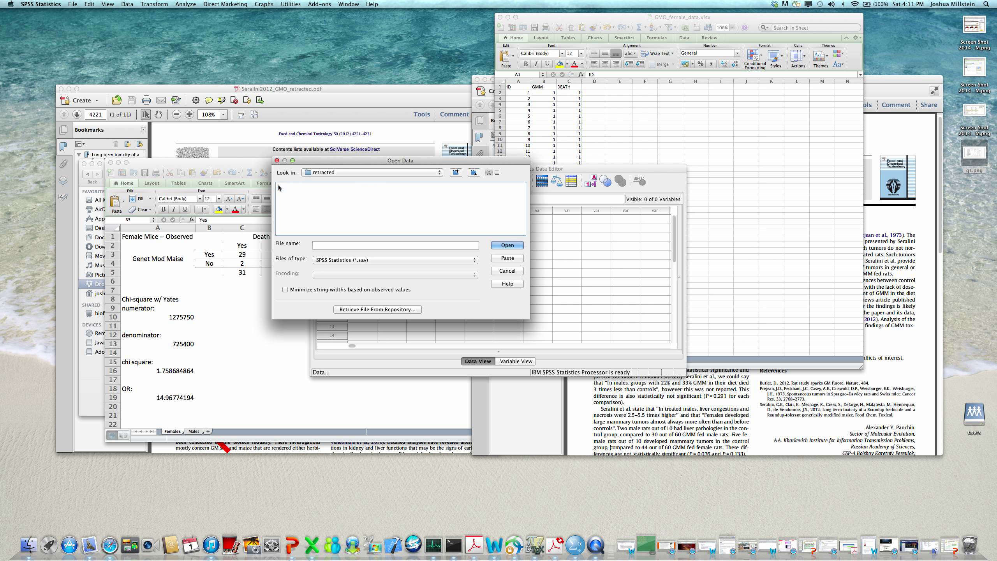
Open the Excel file GMO_female_data.xlsx from the retracted folder, reading variable names from the first row of Sheet1
left_click(474, 261)
left_click(457, 292)
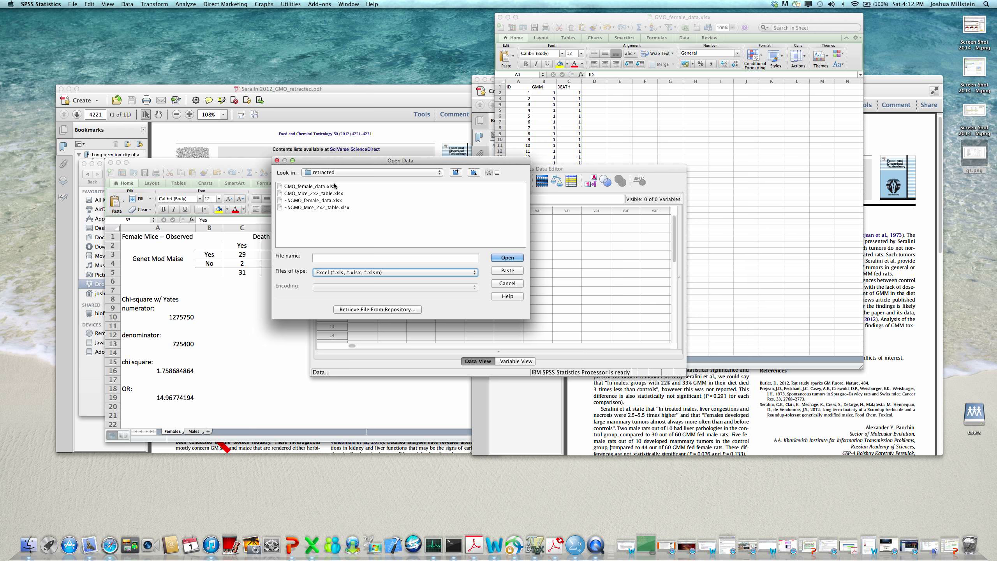
double_click(289, 186)
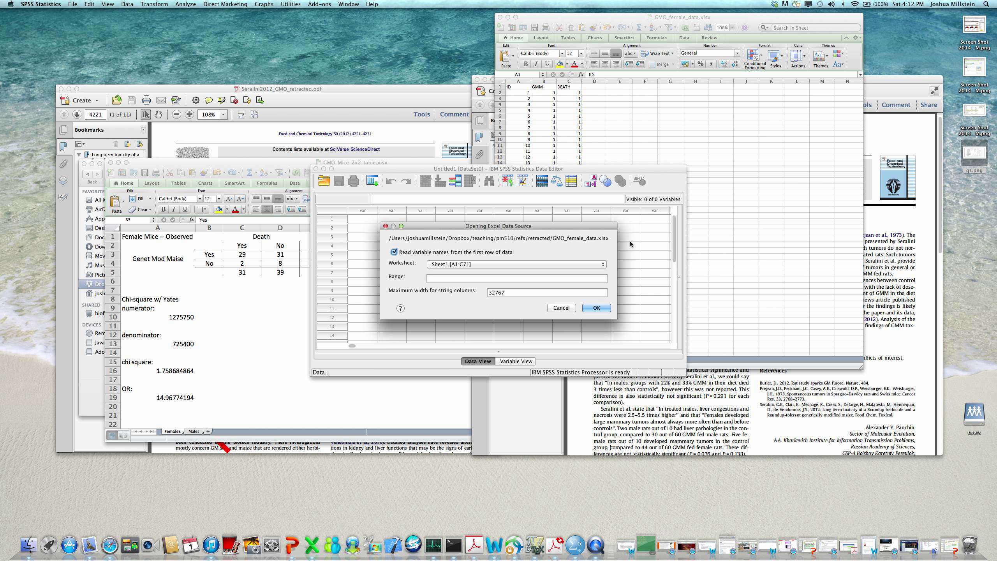
left_click(596, 309)
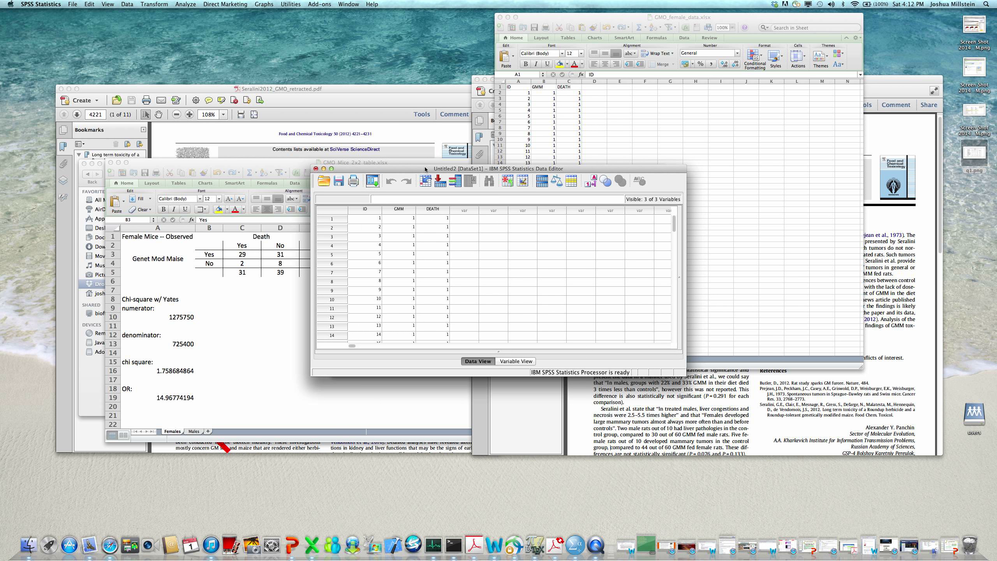
Review the definitions of the imported ID, GMM and DEATH variables, then return to the data records
left_click_drag(427, 169, 356, 104)
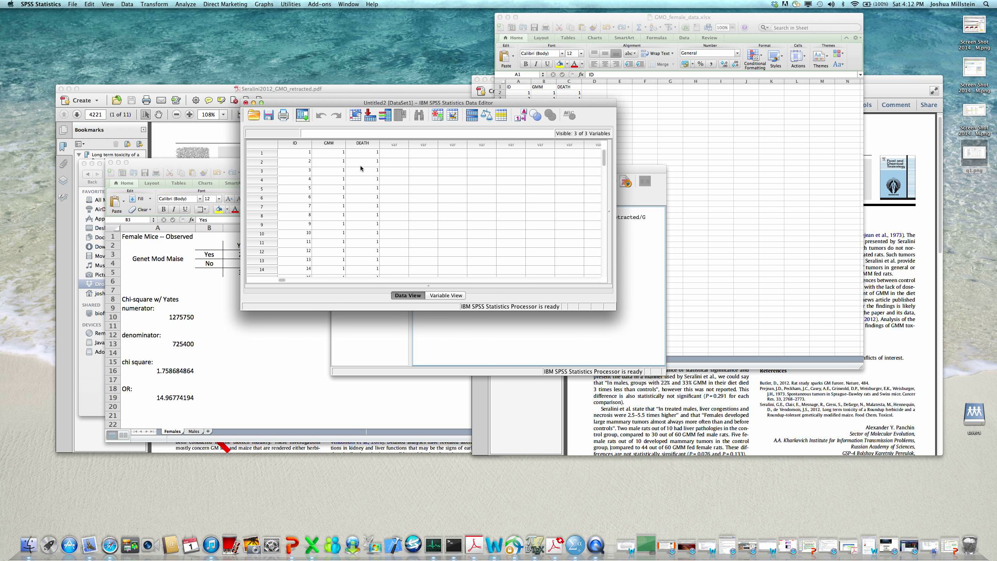
left_click(446, 296)
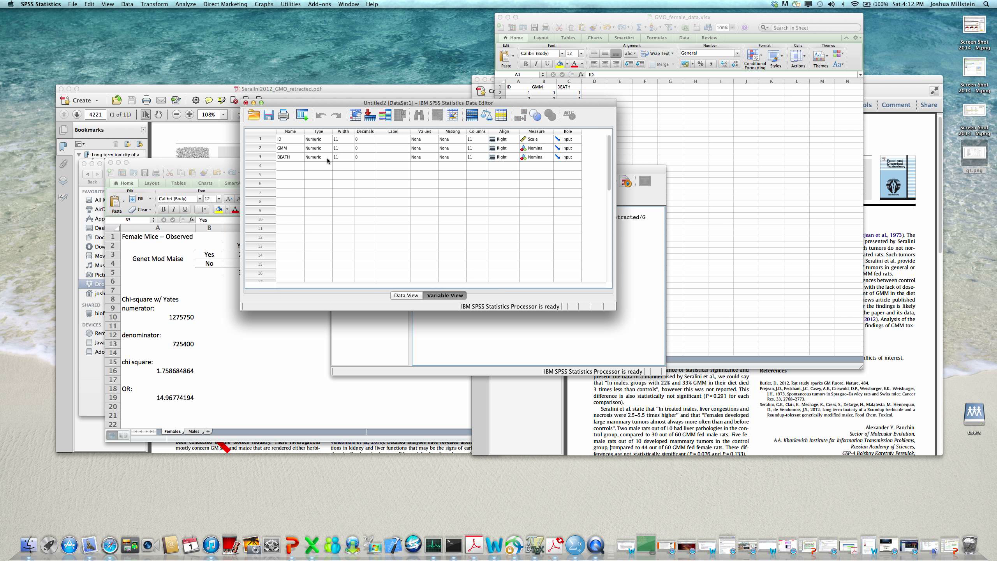
left_click(401, 297)
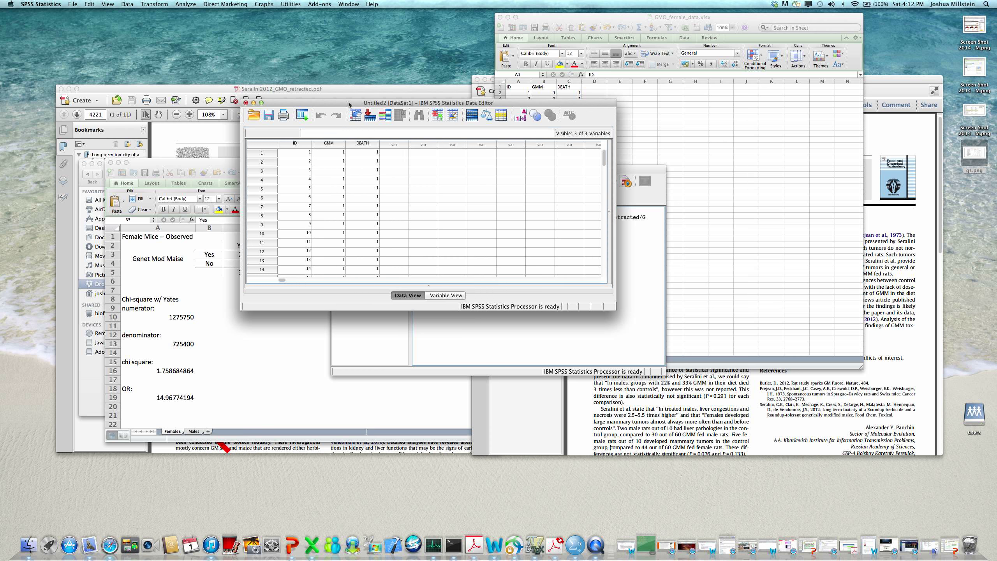
left_click_drag(349, 105, 347, 173)
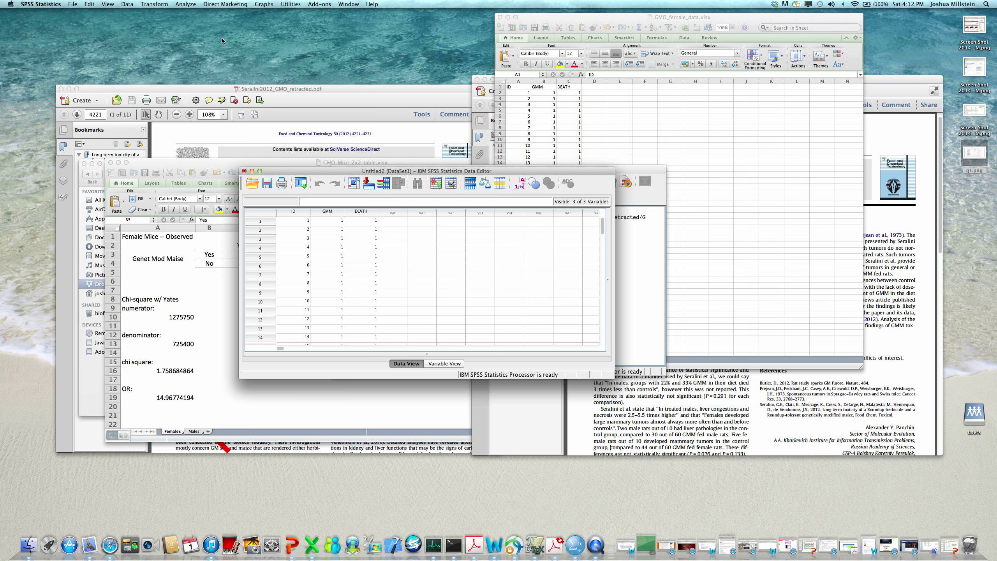
Set up a Crosstabs analysis with GMM as the row variable and DEATH as the column variable
left_click(186, 4)
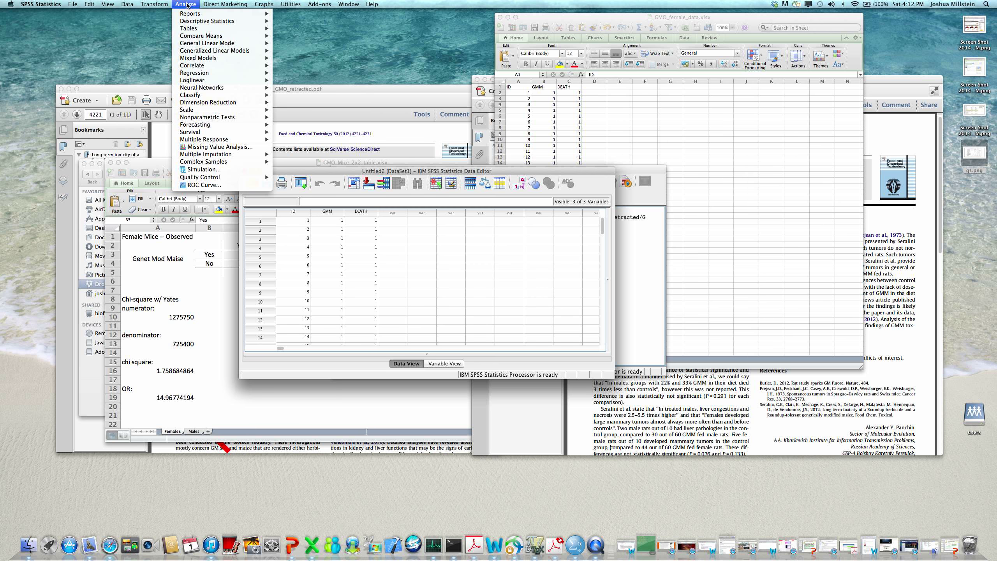
mouse_move(189, 22)
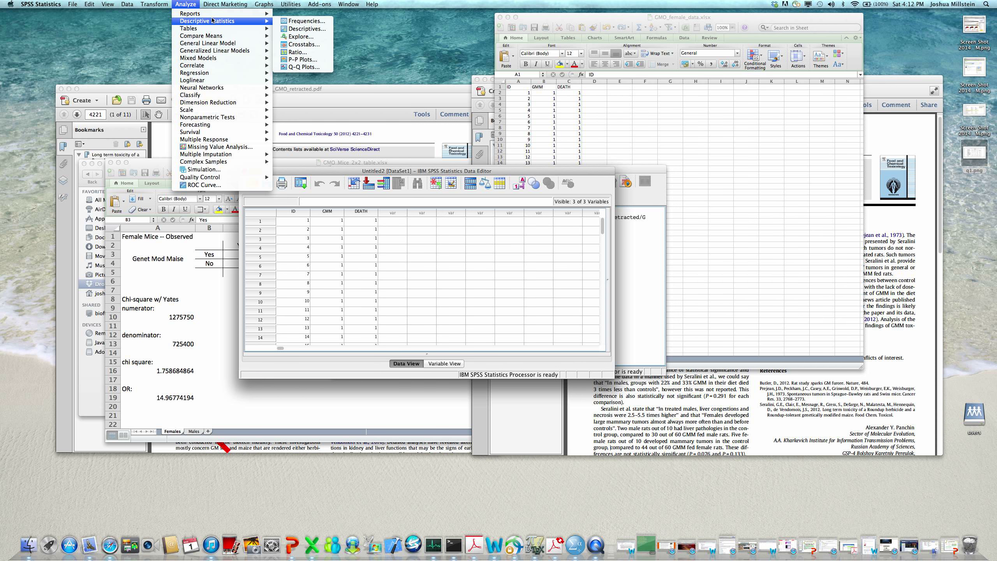
left_click(301, 45)
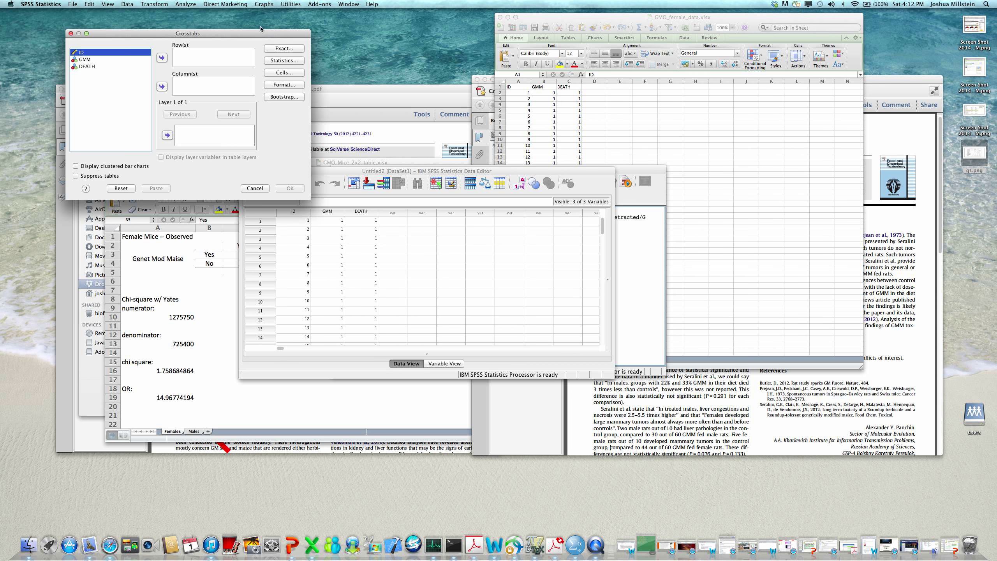
left_click_drag(247, 33, 459, 51)
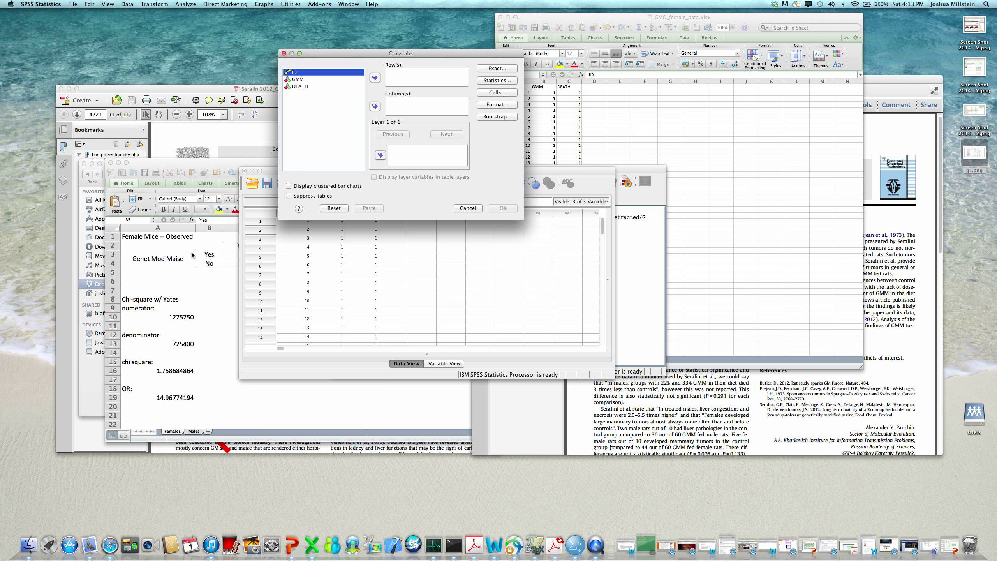
left_click(304, 80)
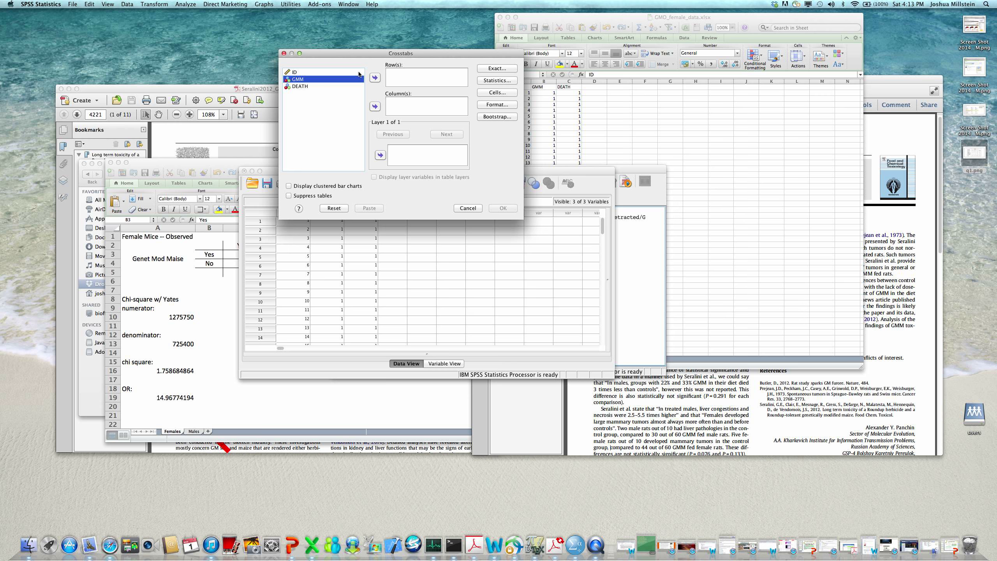
left_click(375, 77)
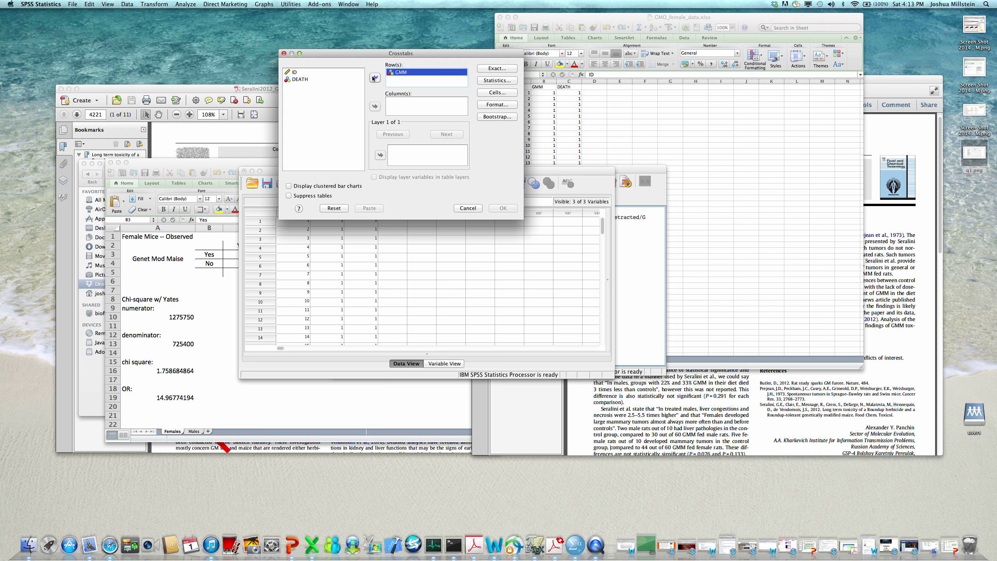
left_click(293, 81)
left_click(375, 106)
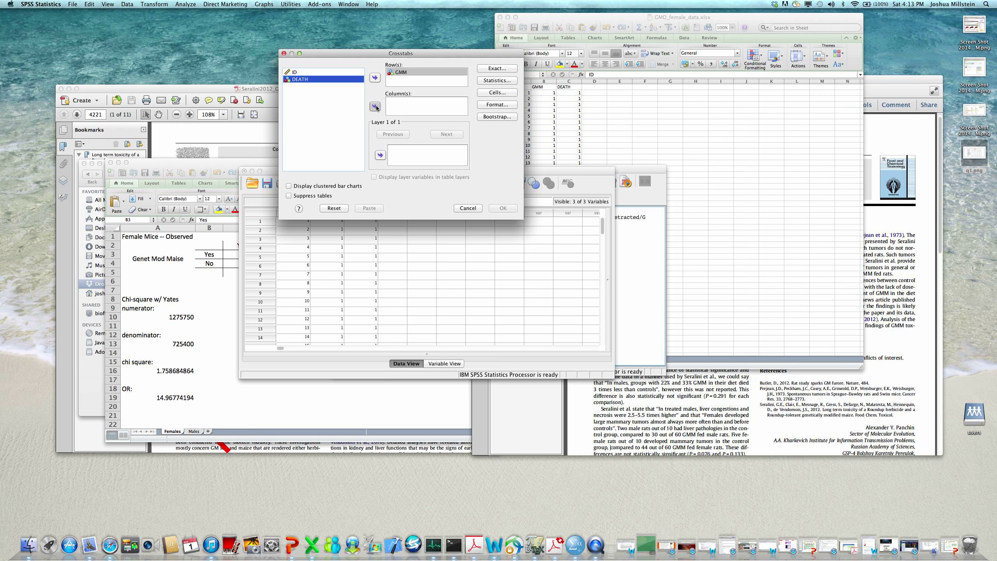
Set the crosstab's exact tests option to Exact, keeping the time limit of 5 minutes per test
left_click(496, 69)
left_click_drag(412, 73, 200, 53)
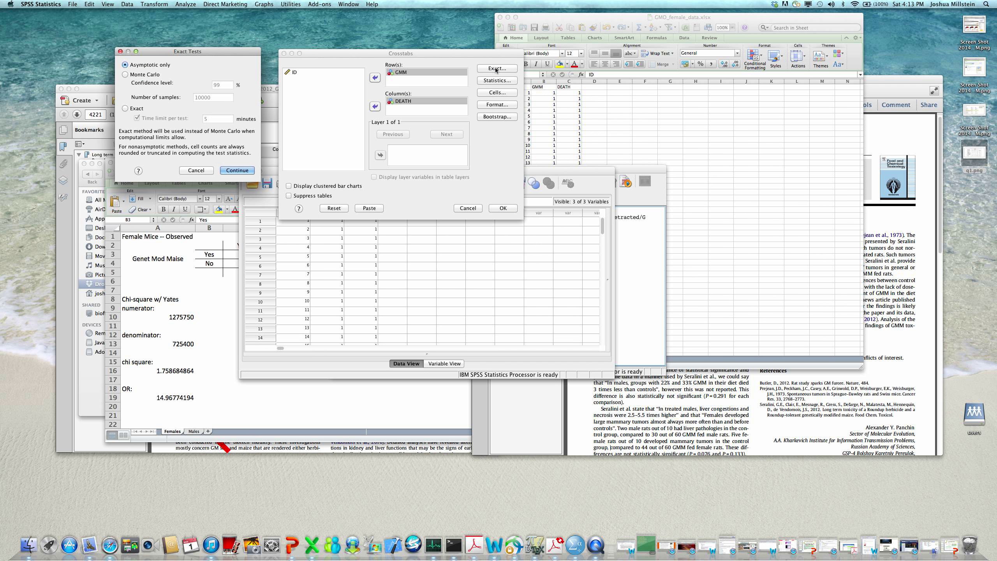
left_click_drag(200, 54, 218, 96)
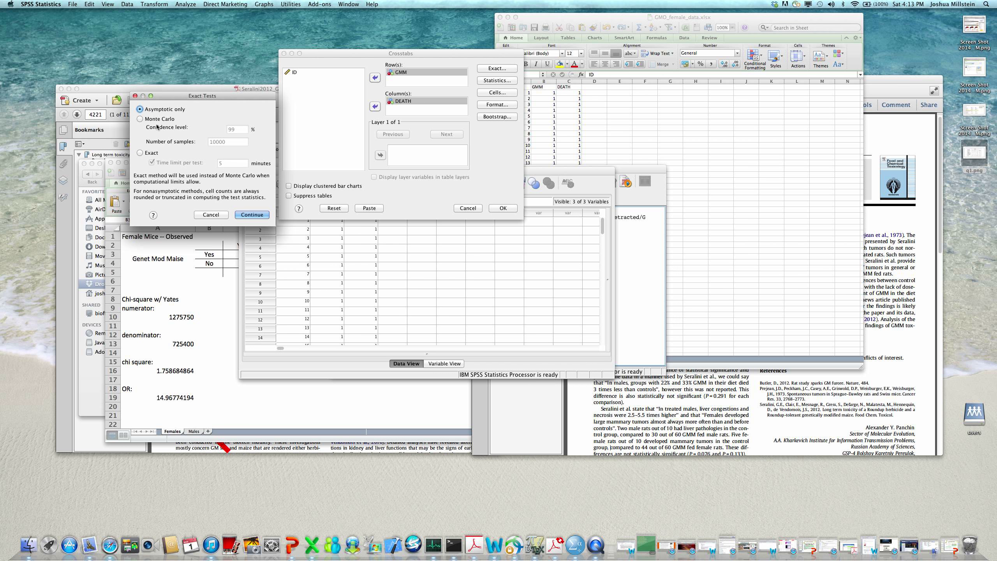
left_click(140, 153)
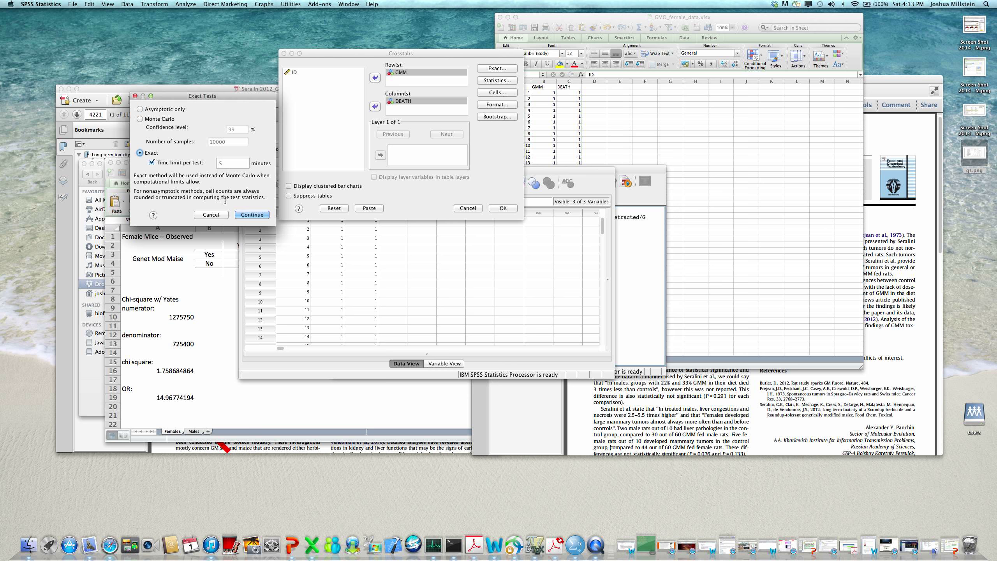
left_click(257, 218)
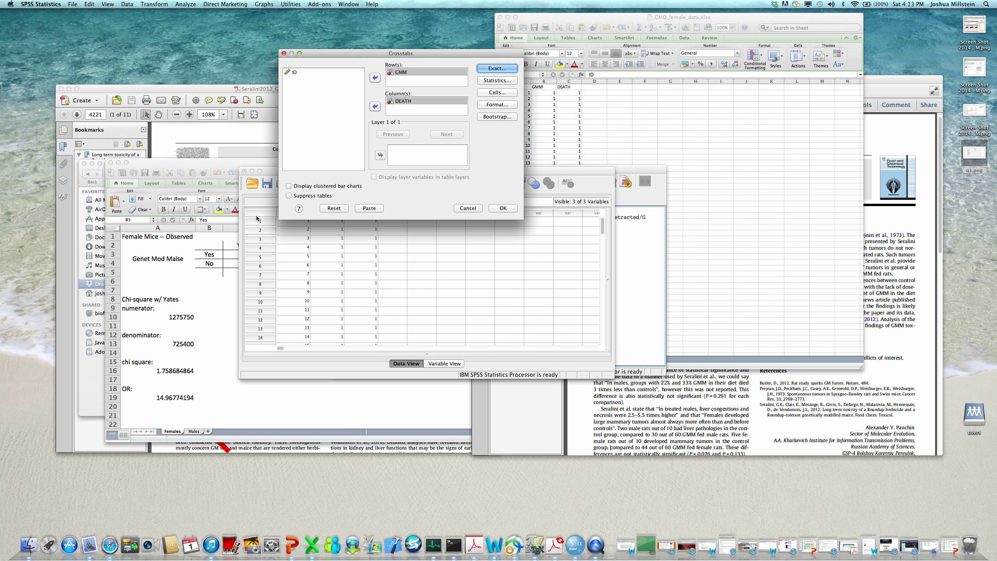
Add the Chi-square statistic to the GMM by DEATH crosstab and run the analysis
left_click(496, 81)
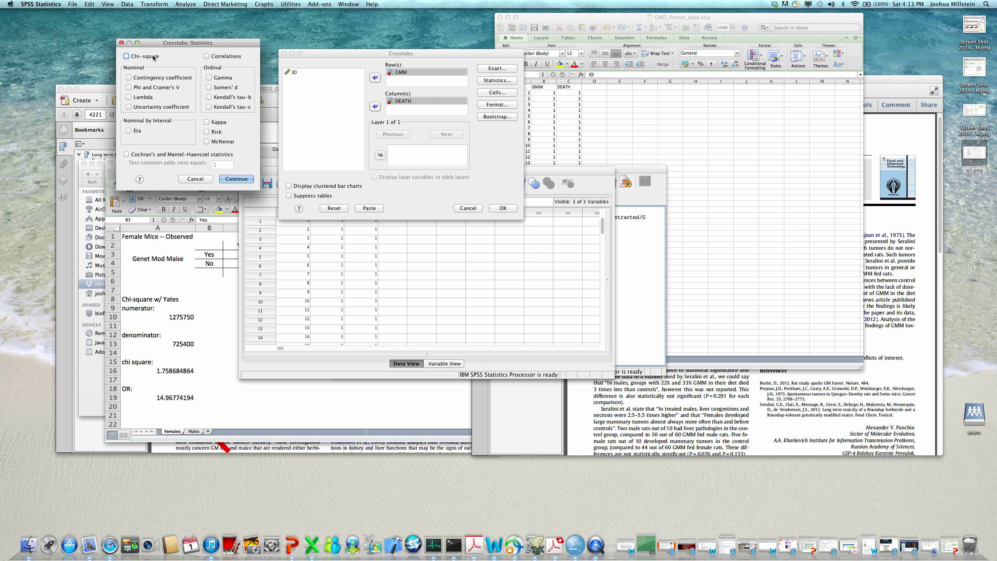
left_click_drag(156, 45, 179, 120)
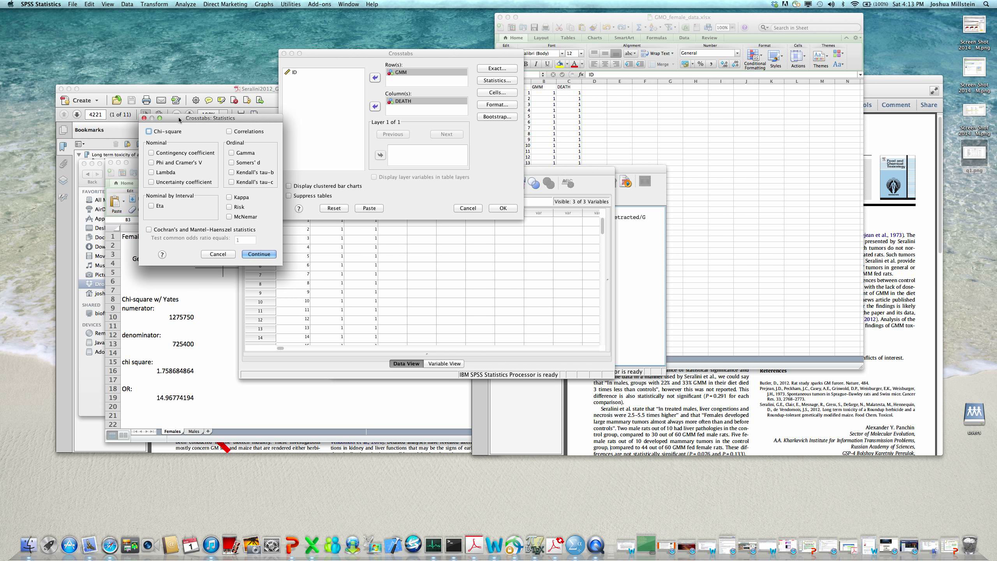
left_click(149, 133)
left_click(259, 254)
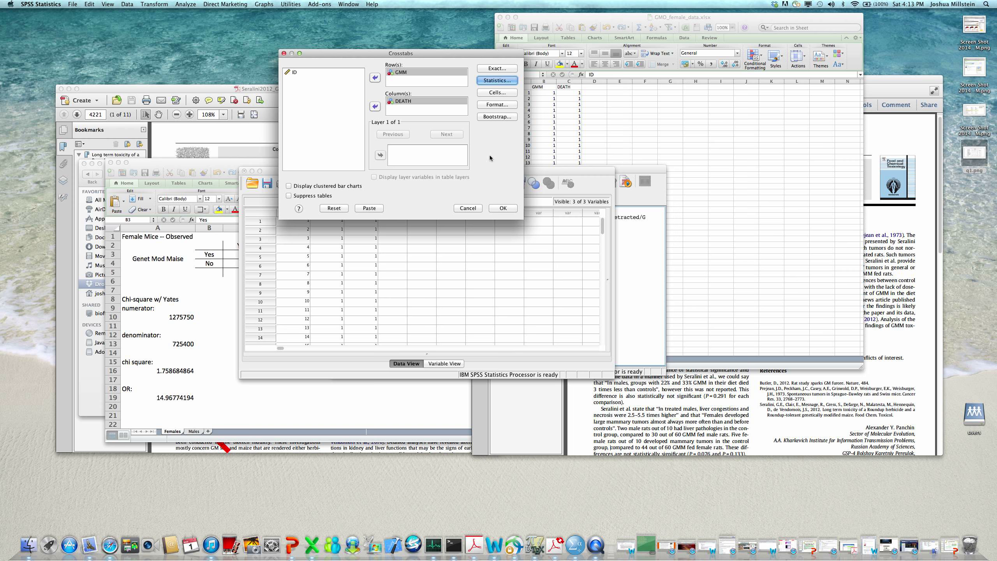
left_click(499, 212)
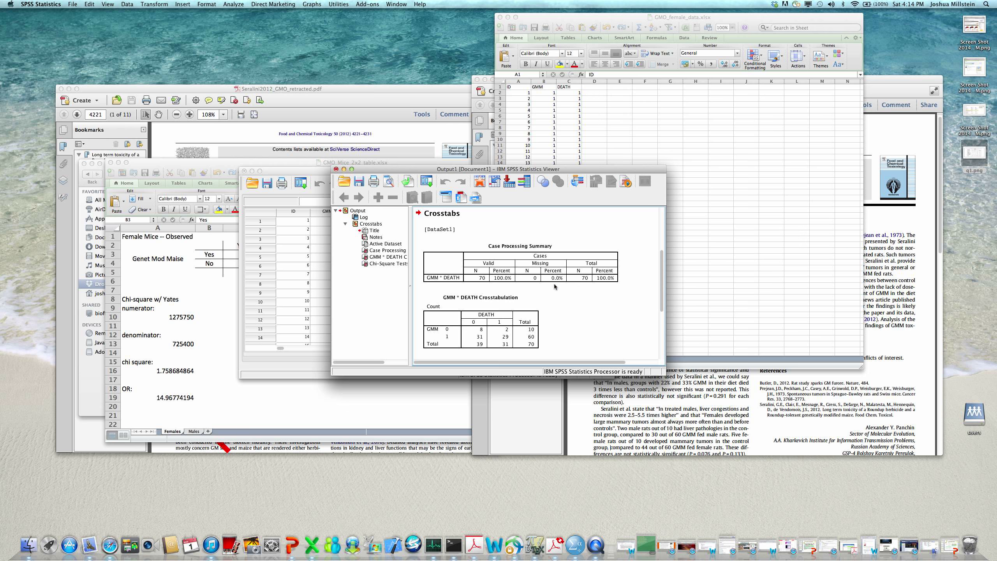
Enlarge the output viewer to fit the whole Chi-Square Tests table and arrange it beside the panchin2013_response.pdf letter
scroll(554, 284, "down", 3)
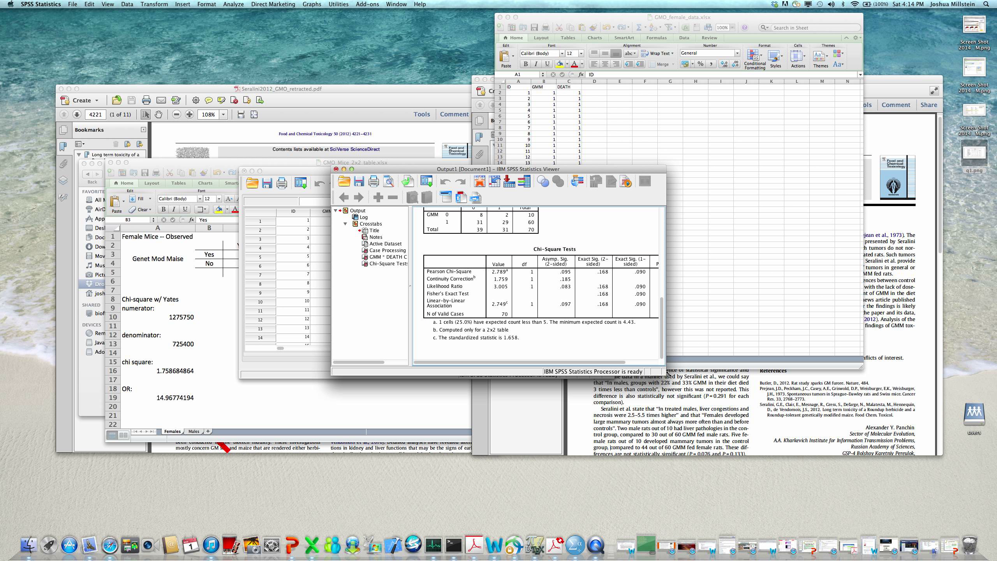
left_click_drag(662, 373, 791, 419)
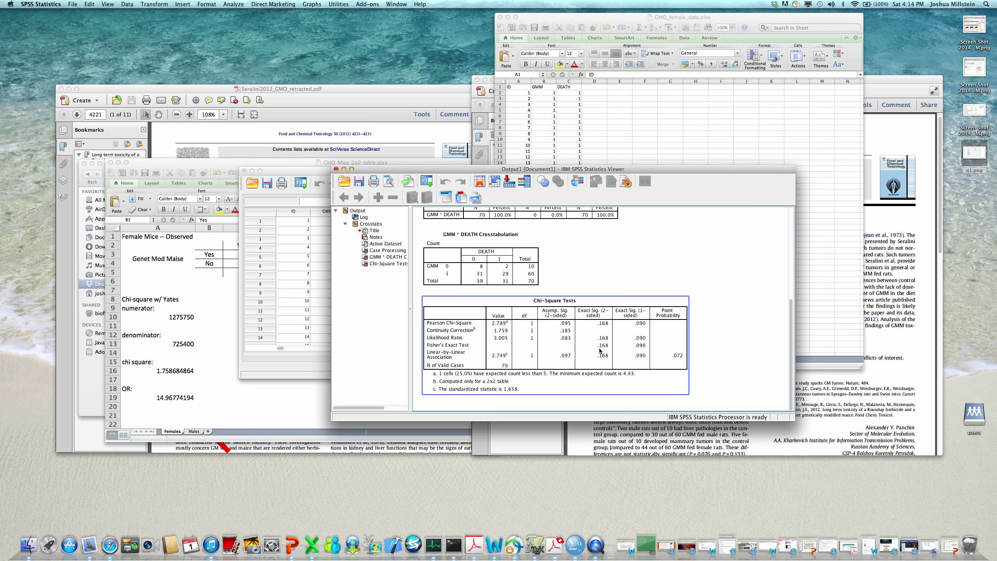
left_click_drag(667, 169, 435, 221)
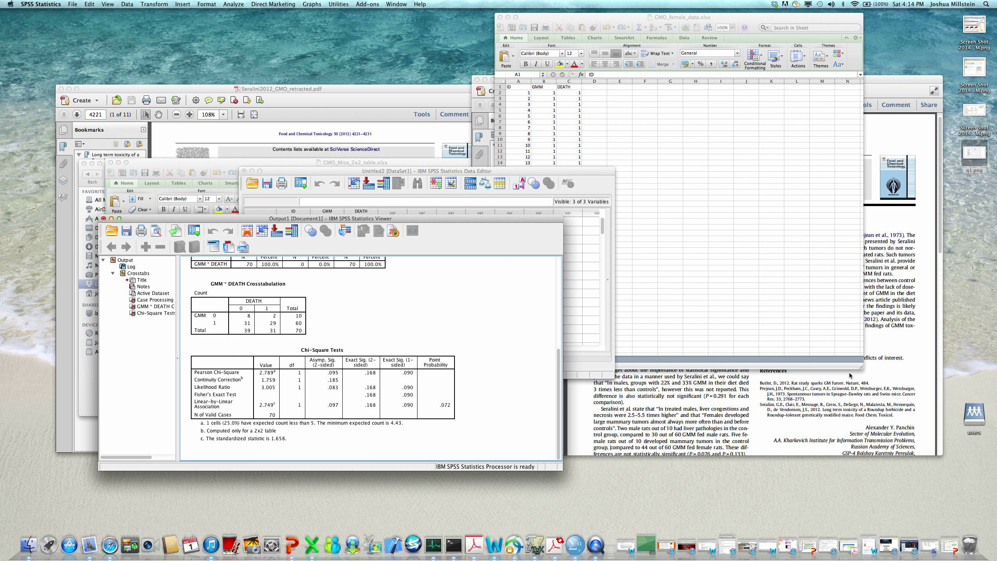
left_click(709, 417)
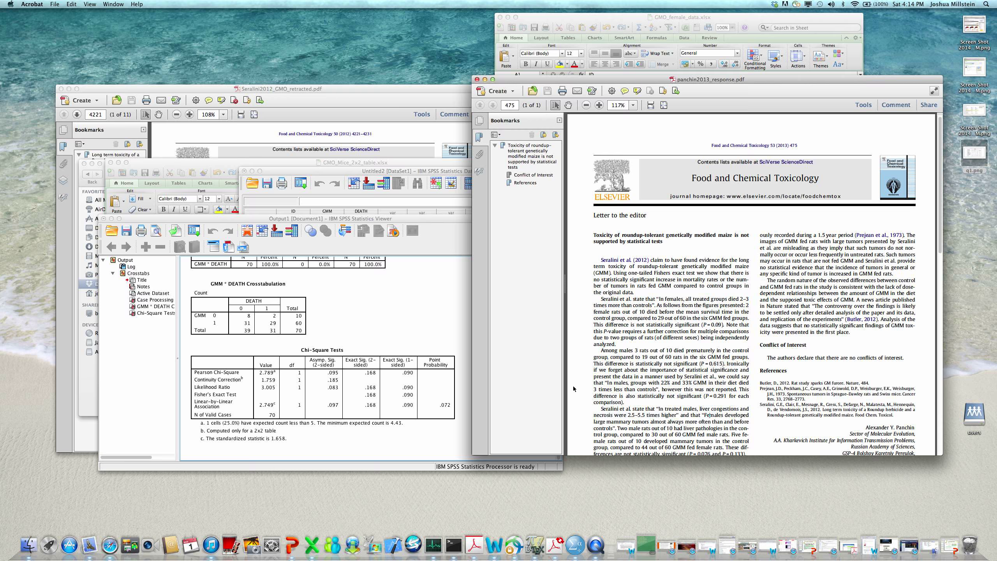
Compare the Chi-Square Tests and GMM by DEATH crosstabulation with the female mortality claims in the response letter
left_click(421, 387)
left_click(412, 390)
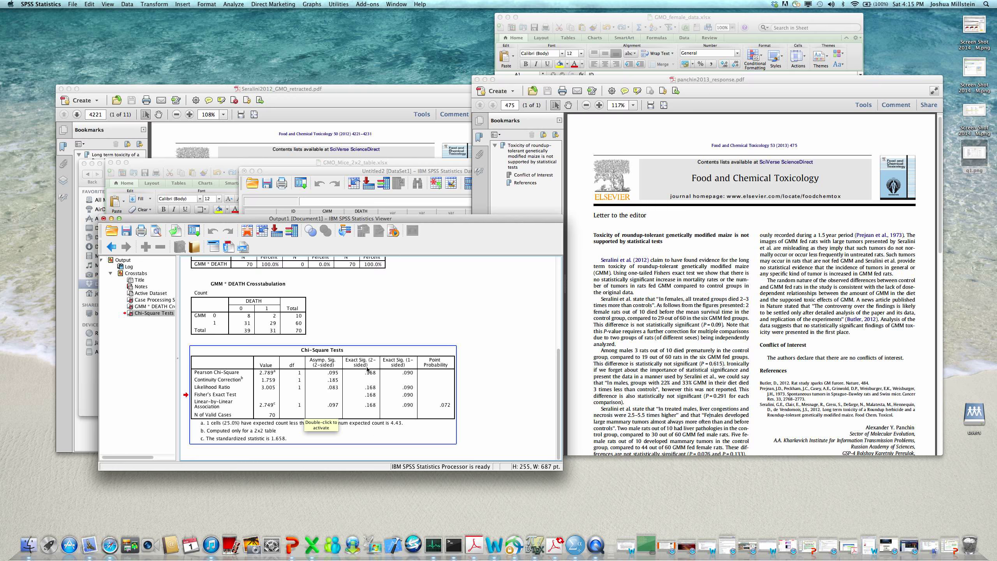
scroll(277, 364, "up", 3)
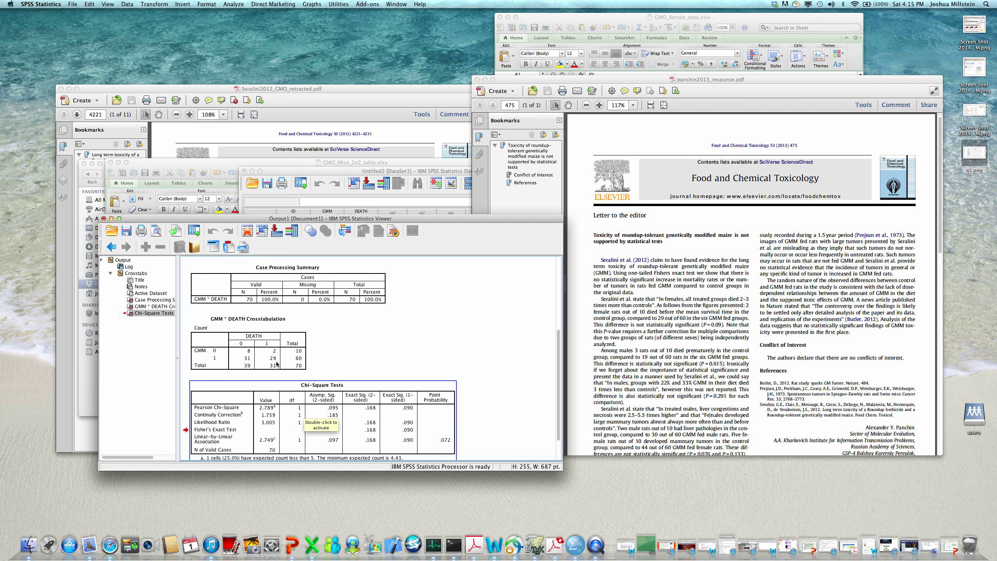
scroll(276, 364, "down", 1)
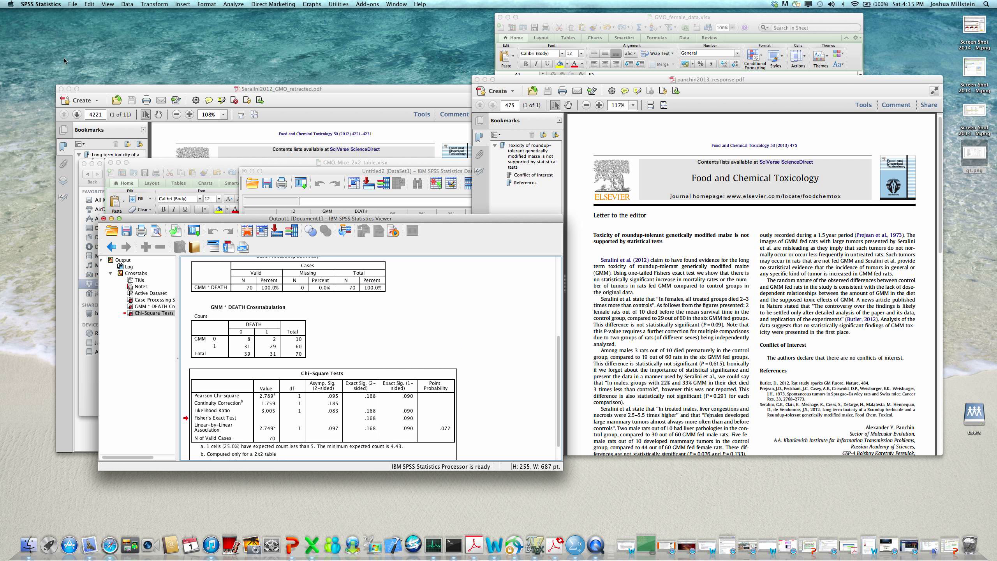